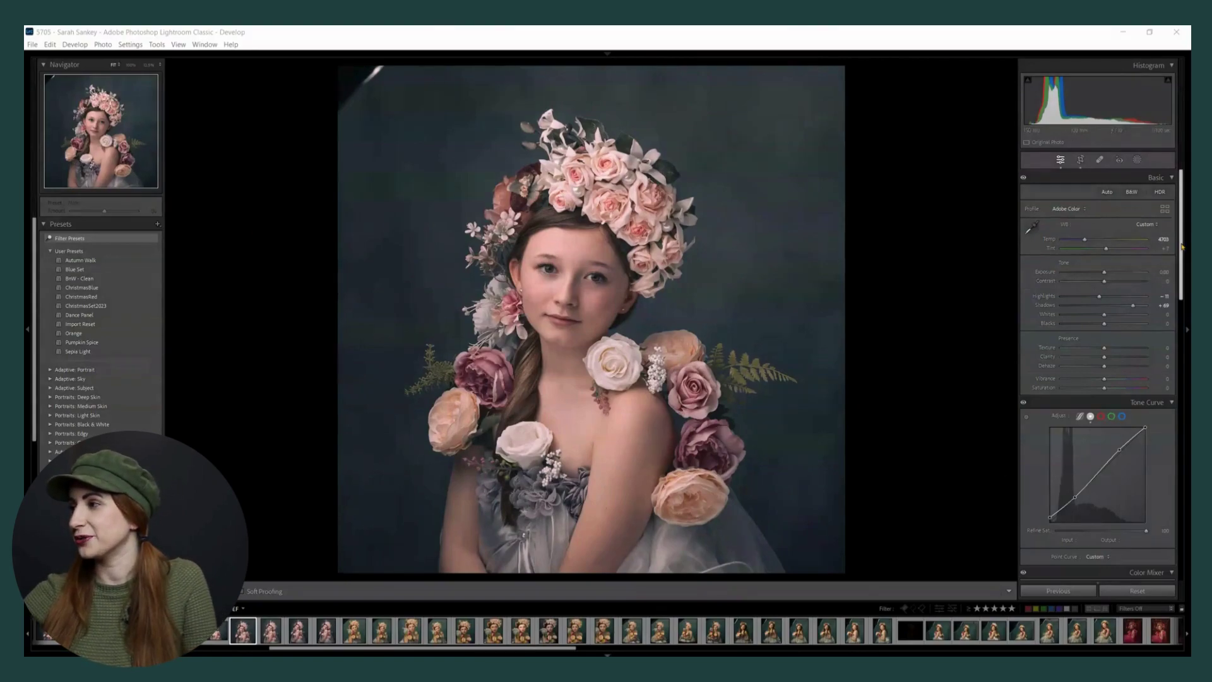
- Examine the portrait's Color Mixer hue, saturation and luminance values, comparing the image with these adjustments off and on
scroll(1098, 252, "down", 1)
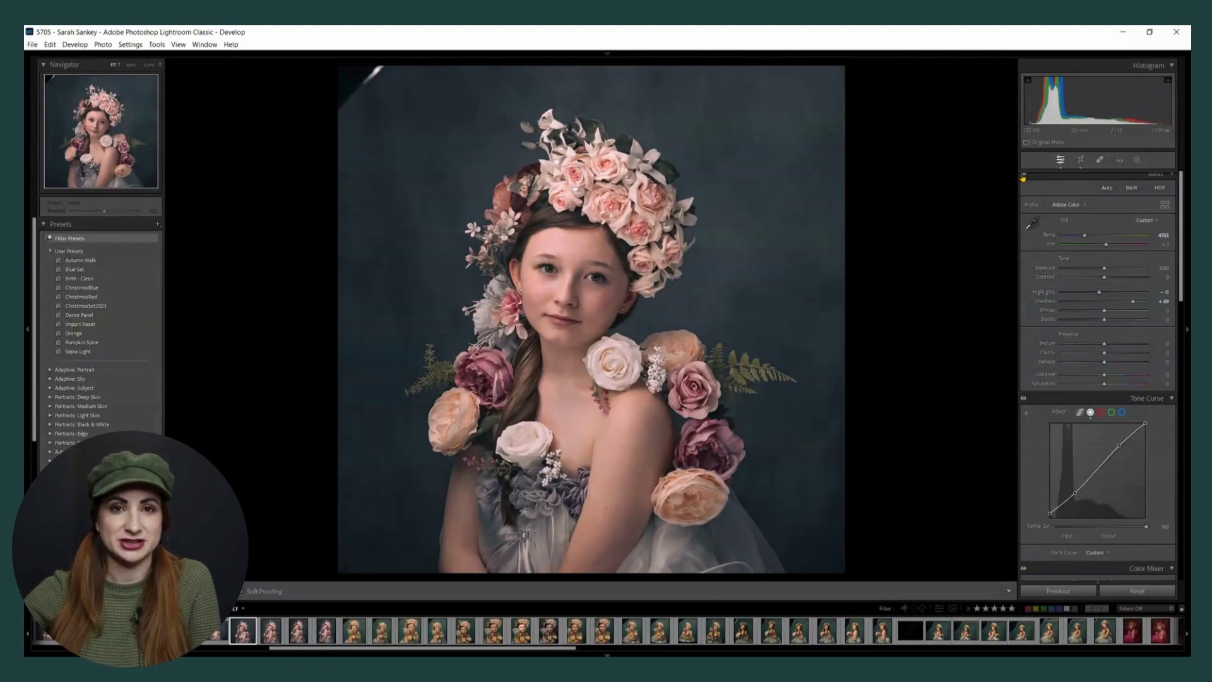
scroll(1170, 317, "down", 5)
scroll(1170, 318, "down", 2)
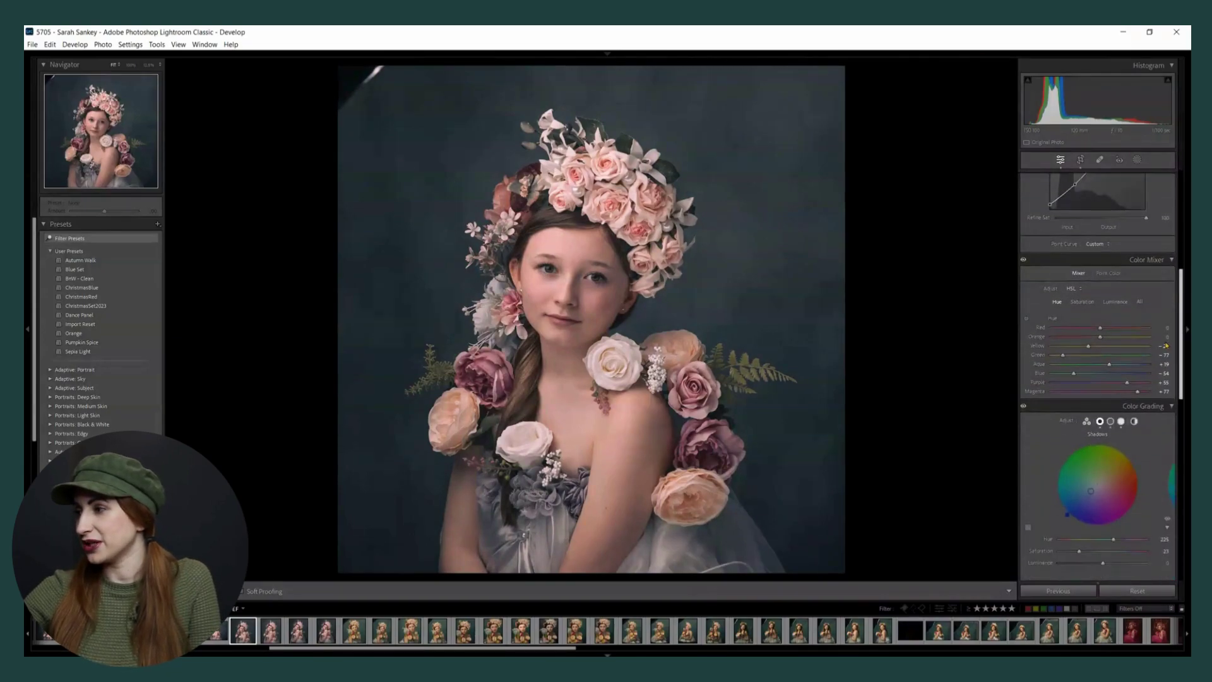
left_click(1024, 260)
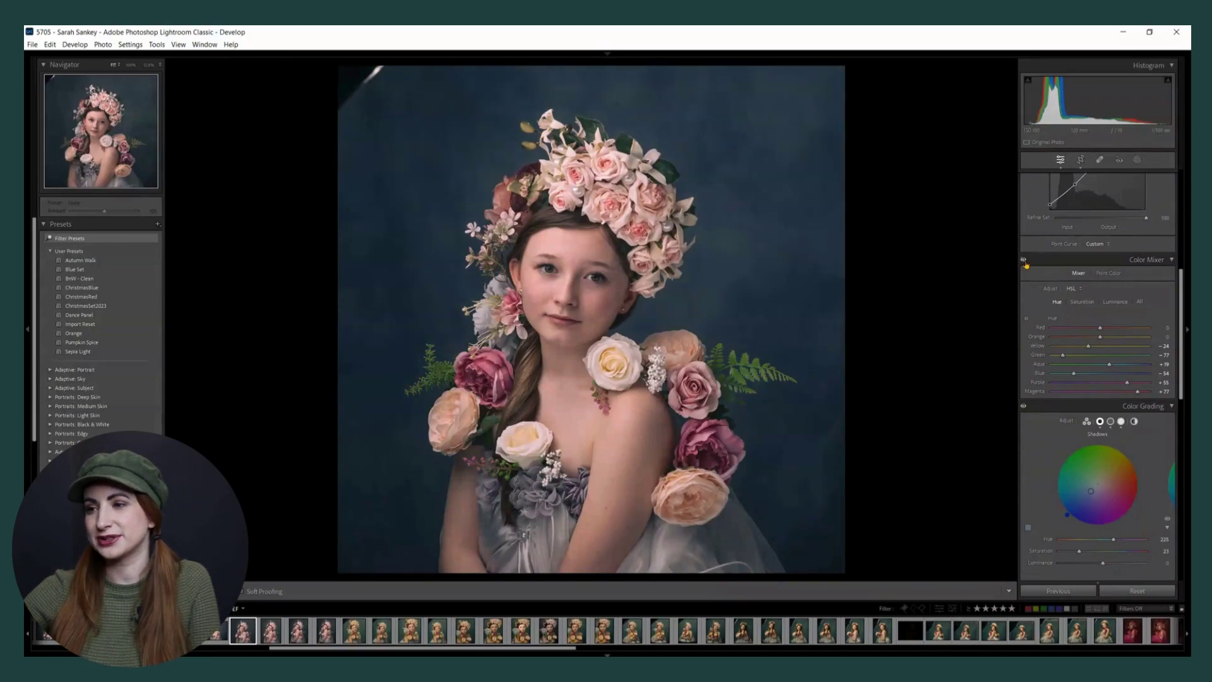
left_click(1024, 260)
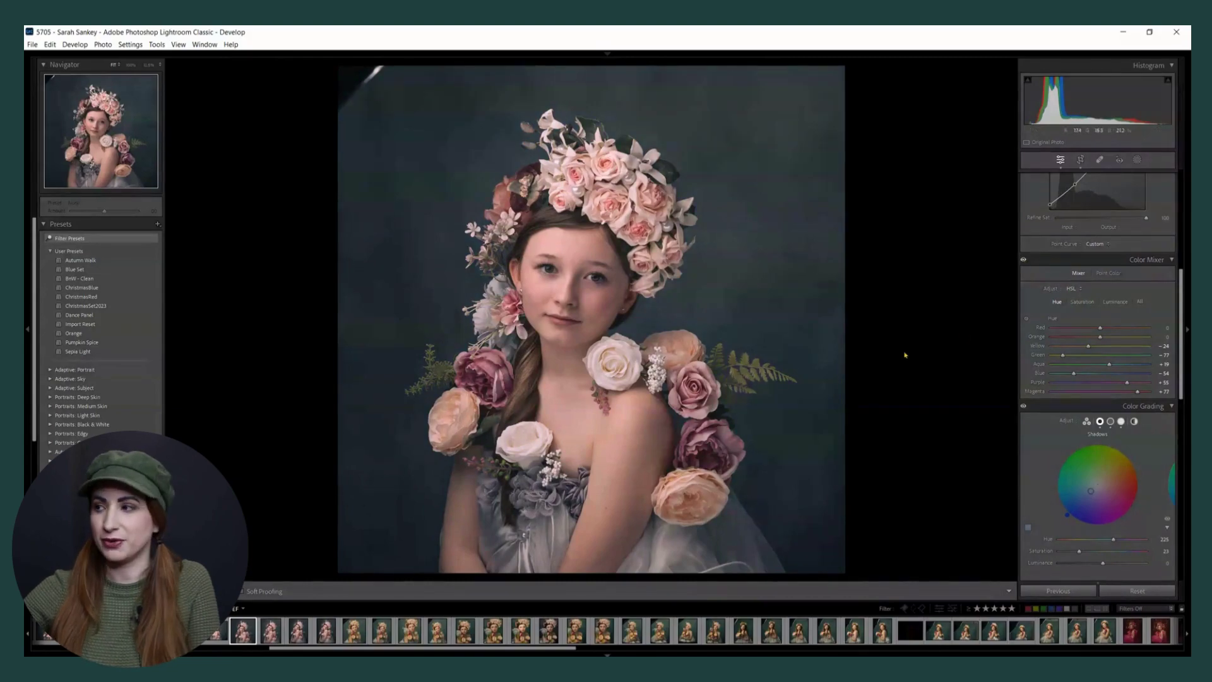
left_click(1082, 302)
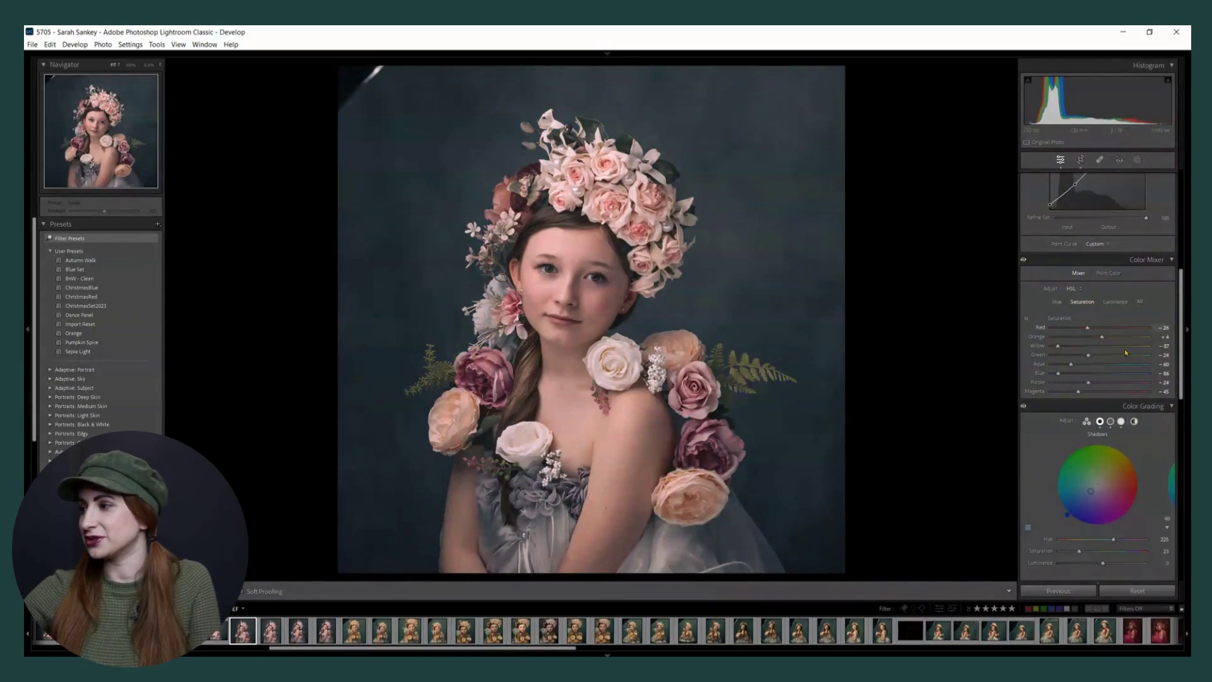
left_click(1057, 303)
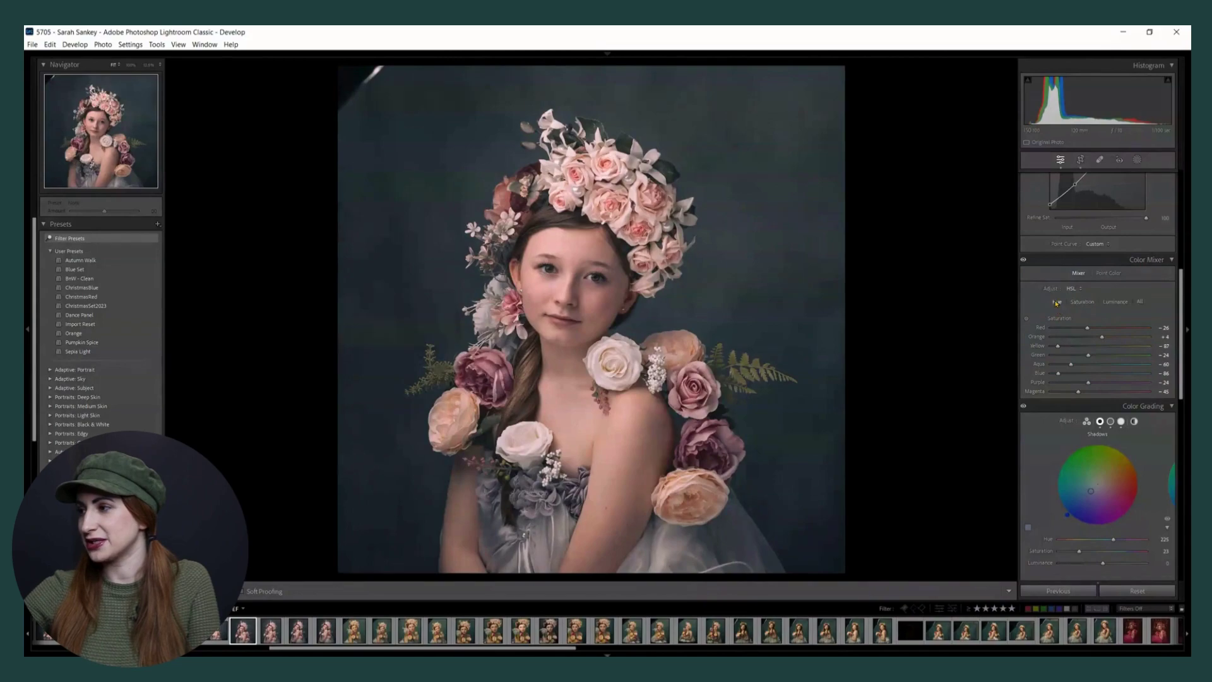
left_click(1116, 302)
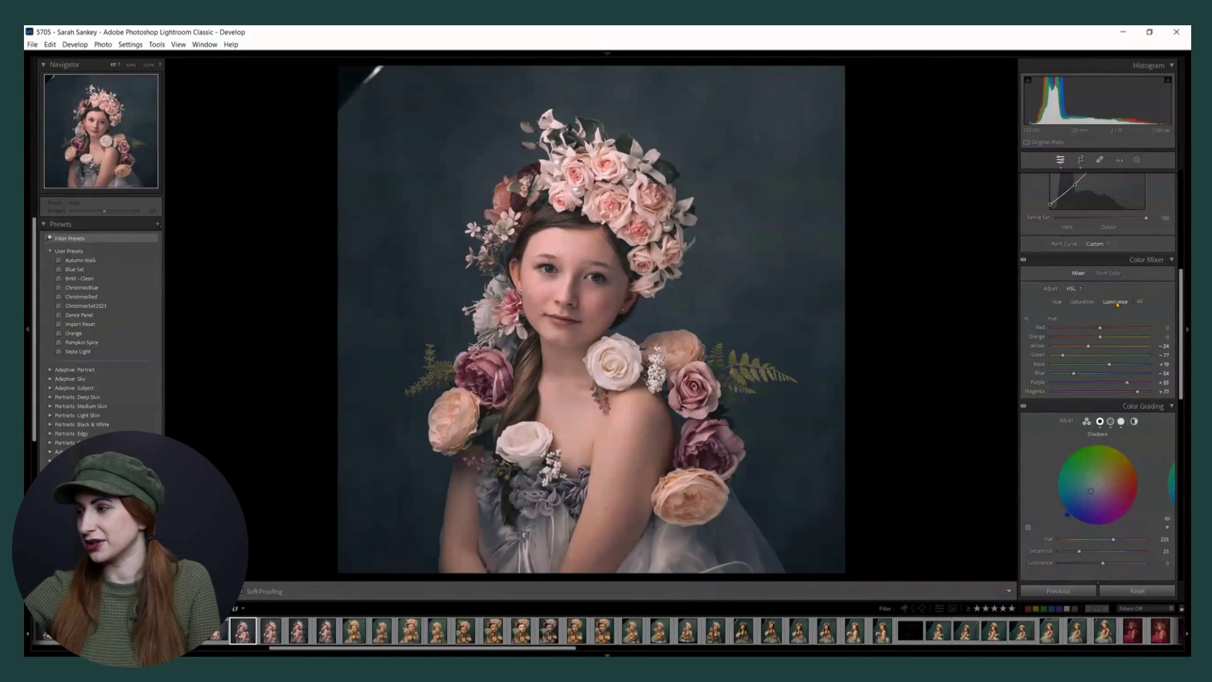
left_click(1076, 302)
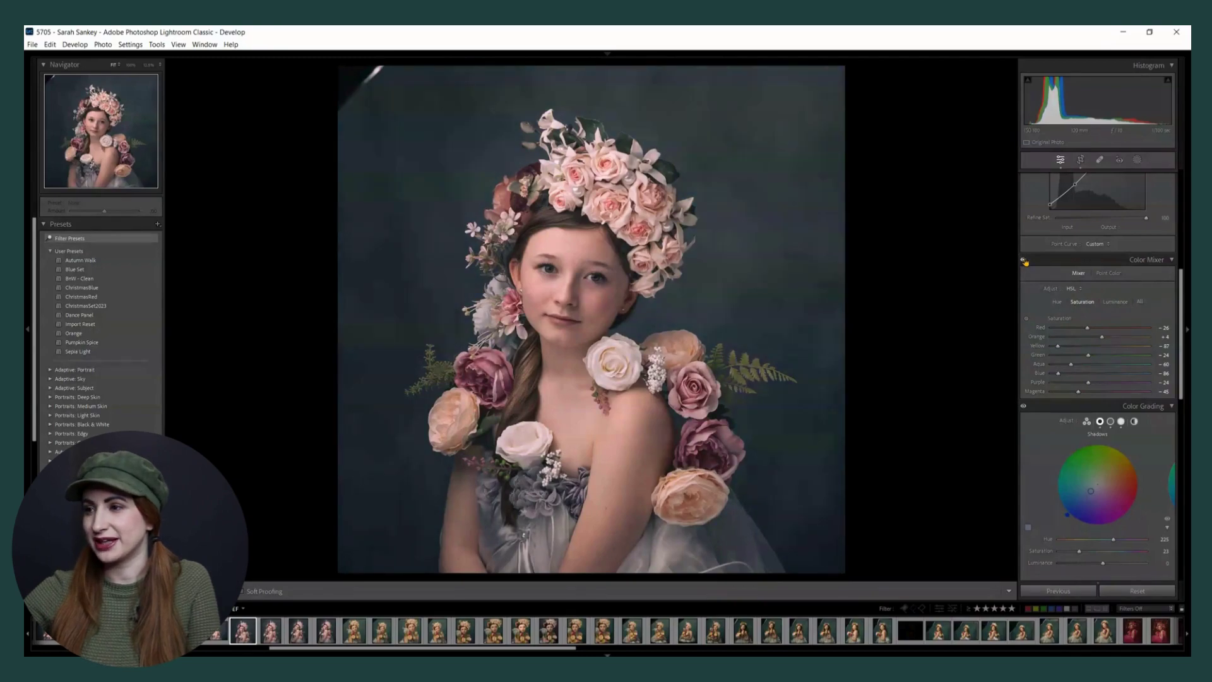
left_click(1025, 260)
left_click(1024, 260)
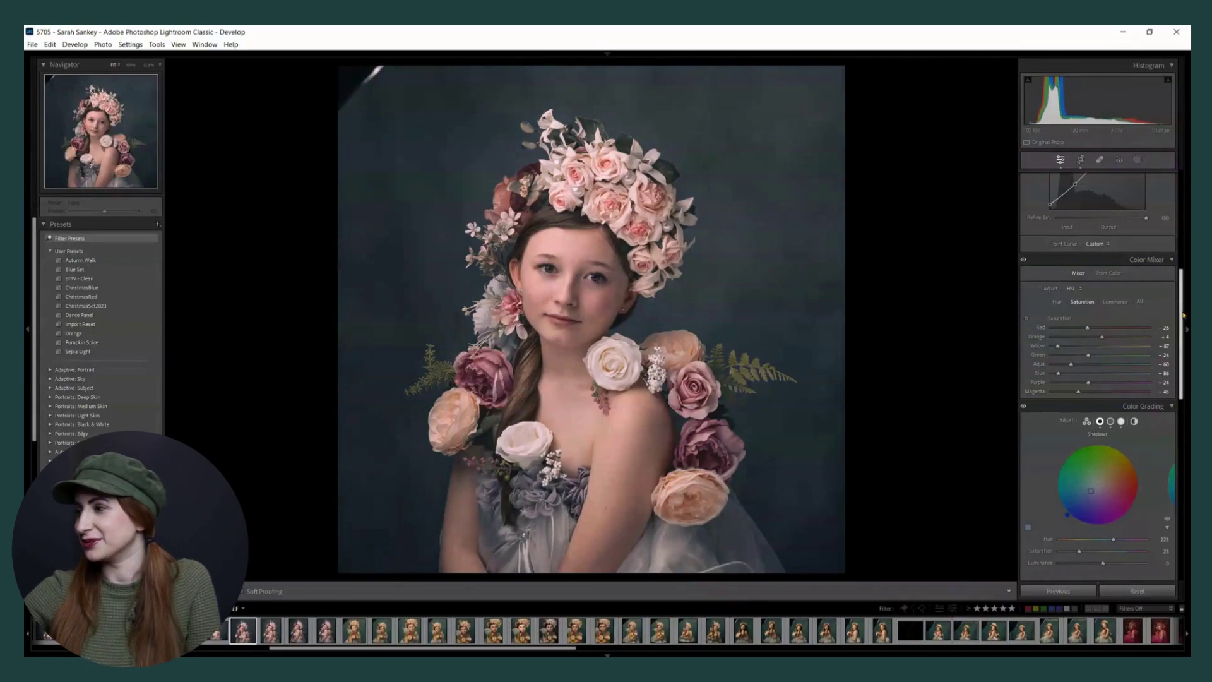
- Examine the portrait's Color Grading settings for shadows, midtones and highlights
scroll(1183, 314, "down", 5)
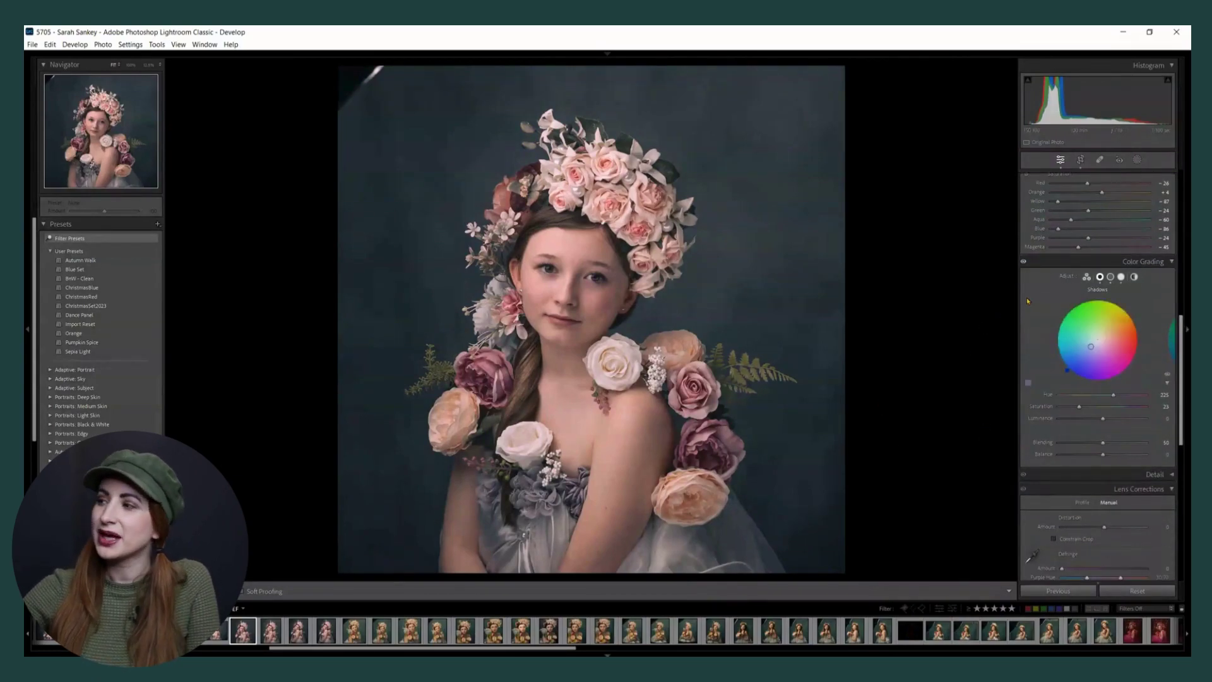
left_click(1024, 263)
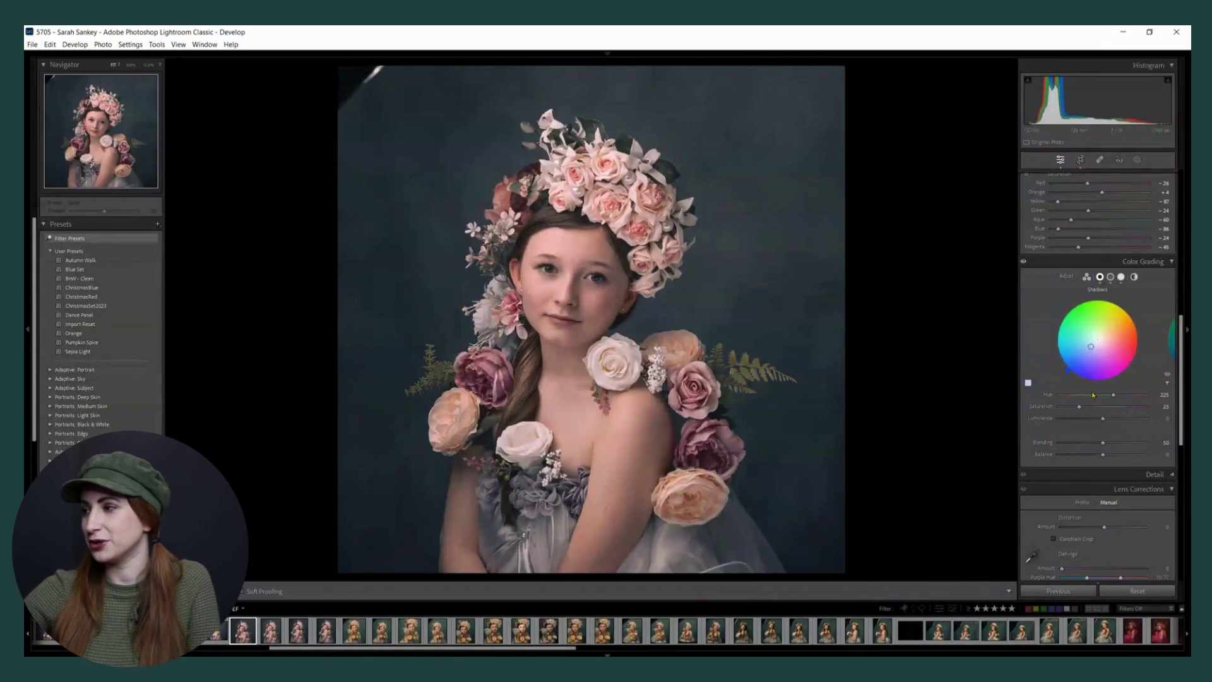
left_click(1111, 276)
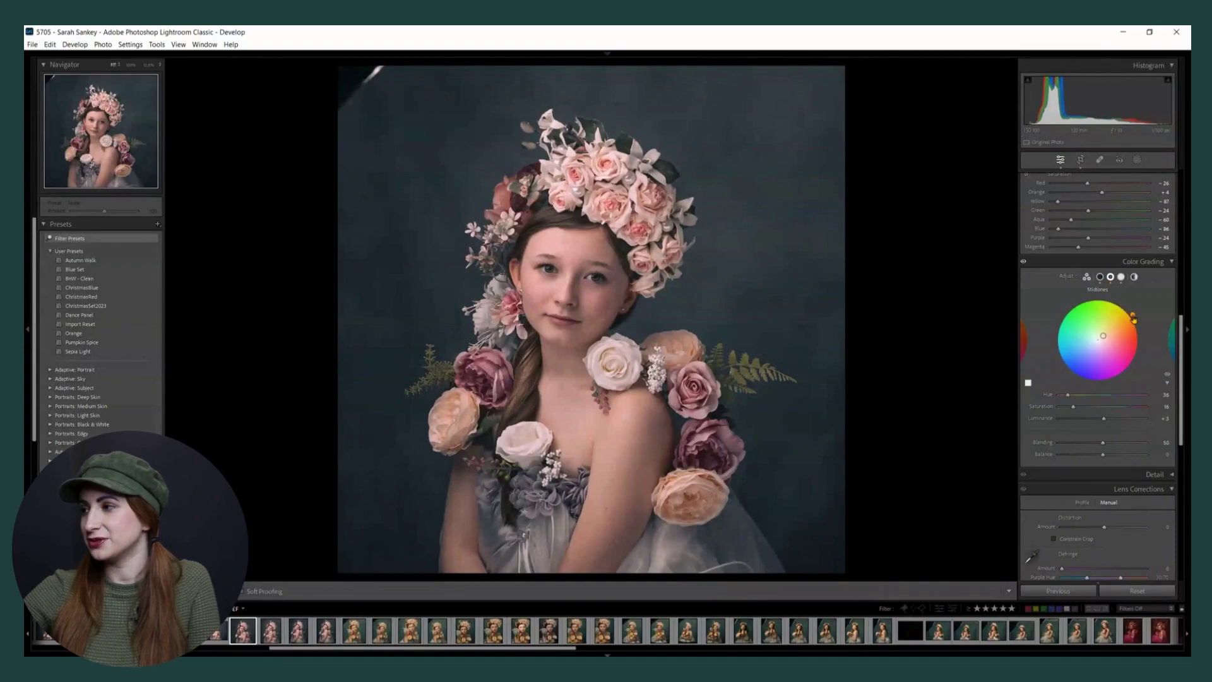
left_click(1122, 277)
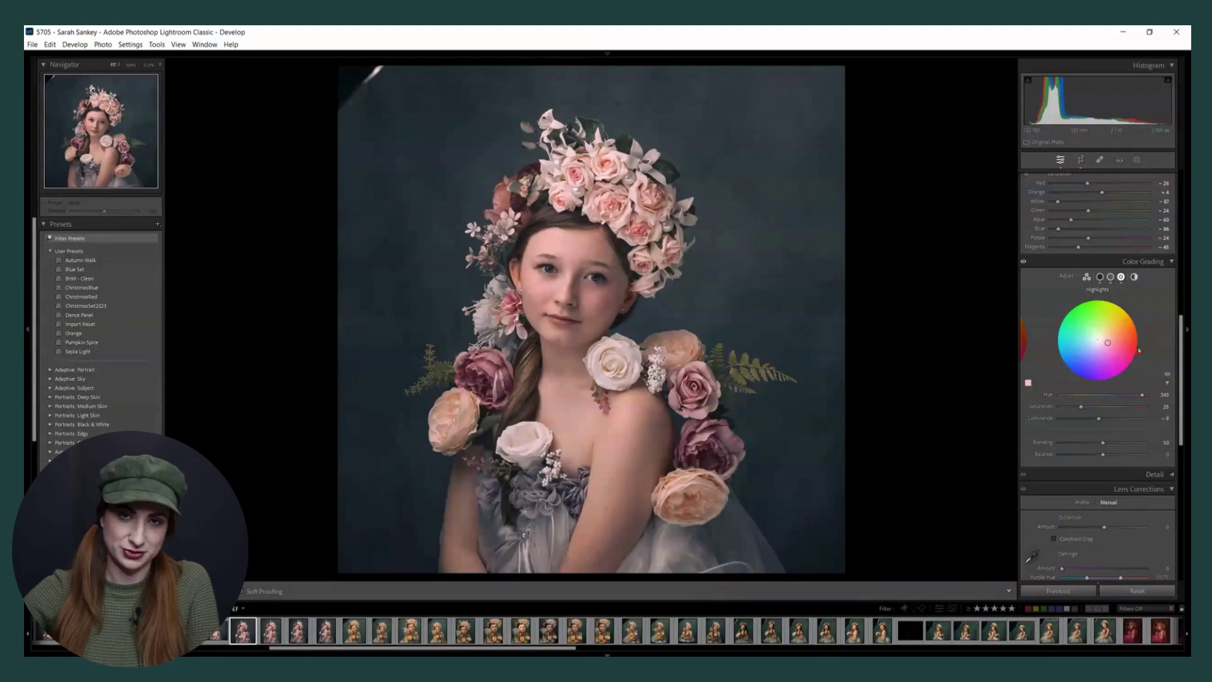
left_click(1110, 276)
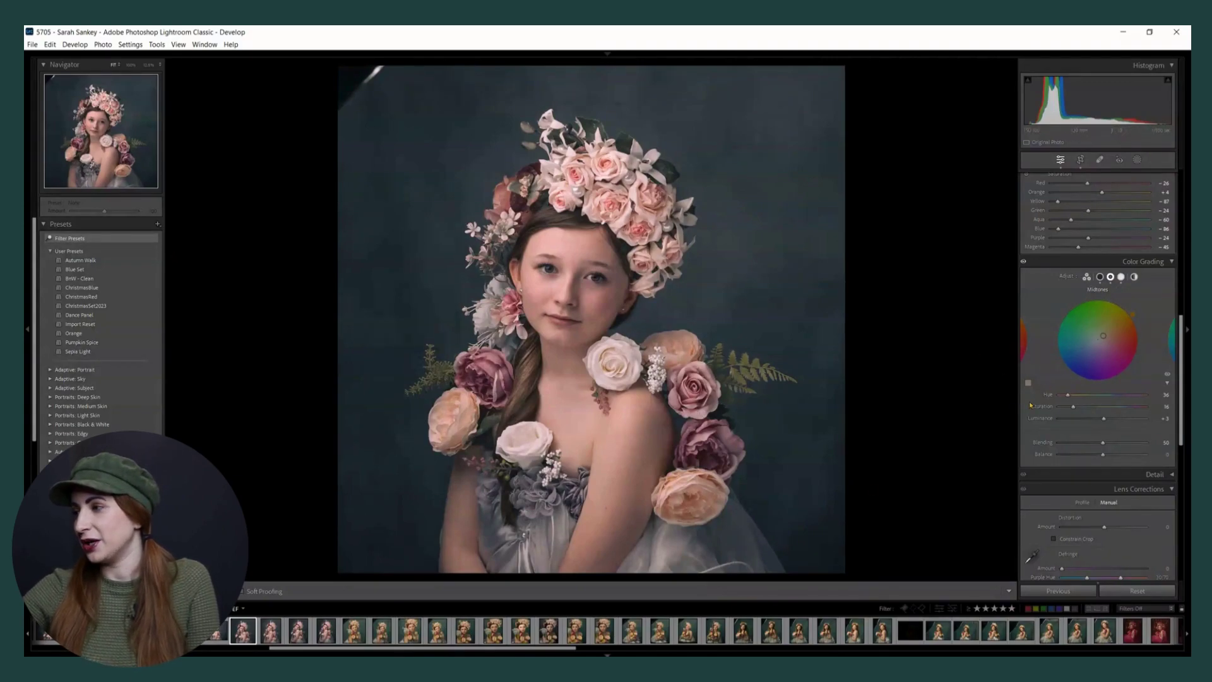
left_click_drag(1180, 390, 1183, 367)
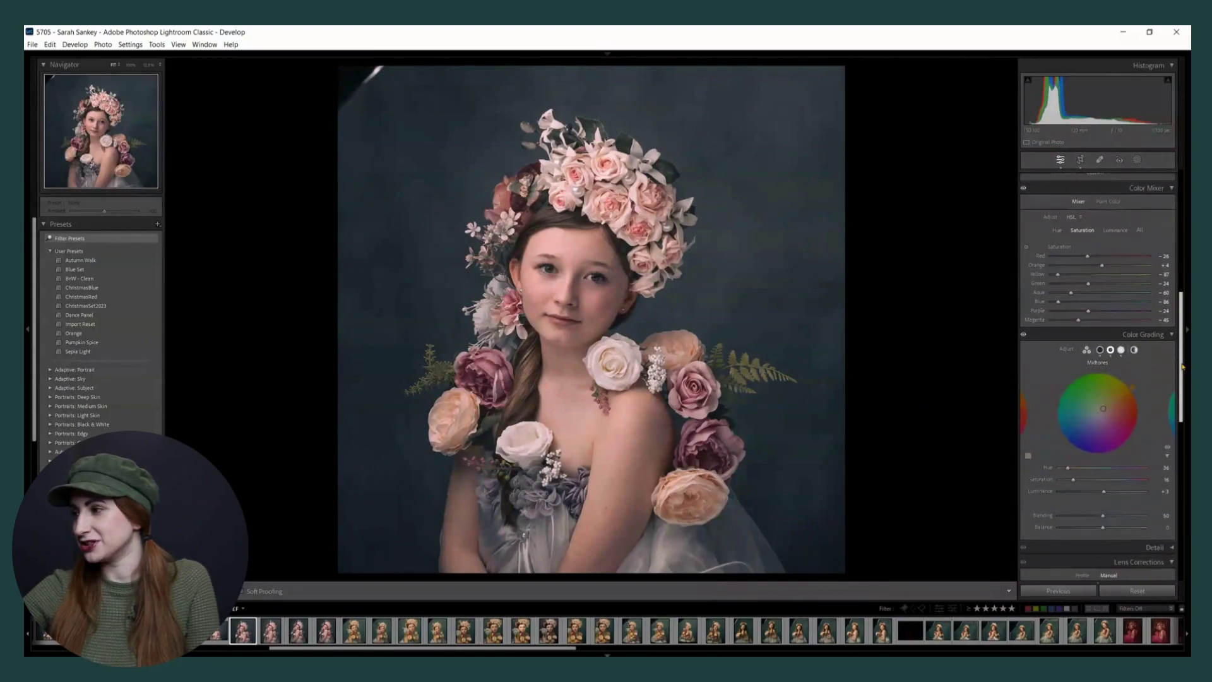
- Compare the portrait repeatedly between its unedited Before version and the colour-graded version
key("backslash")
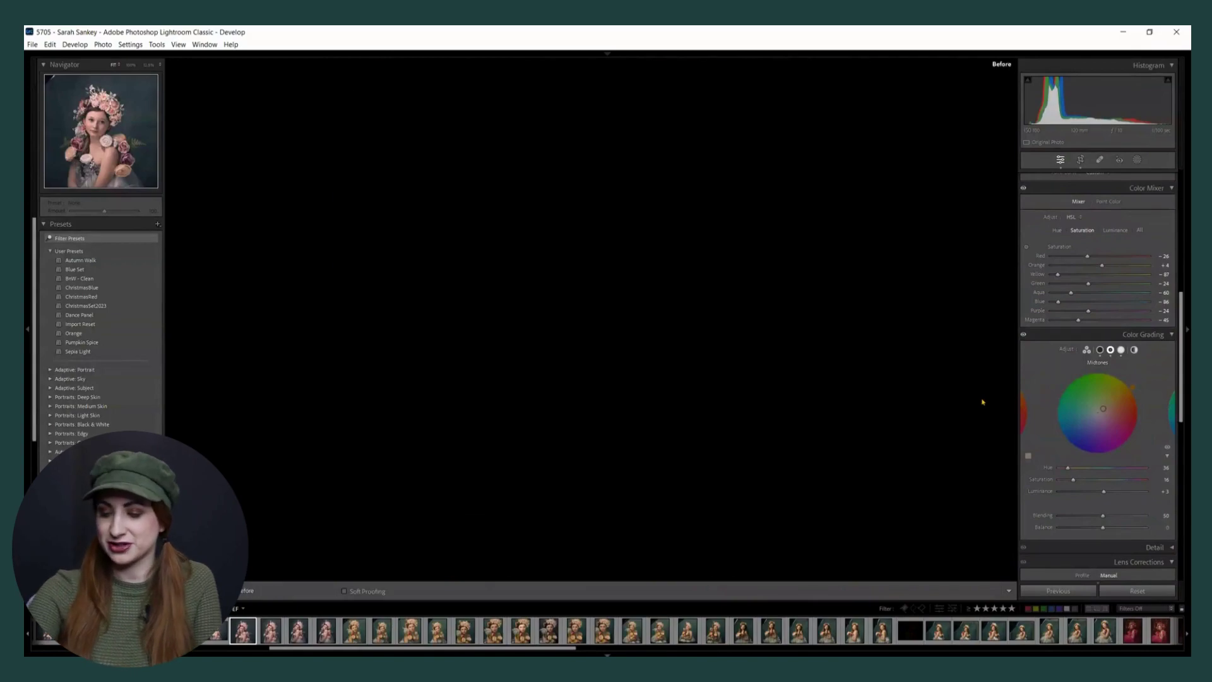
key("backslash")
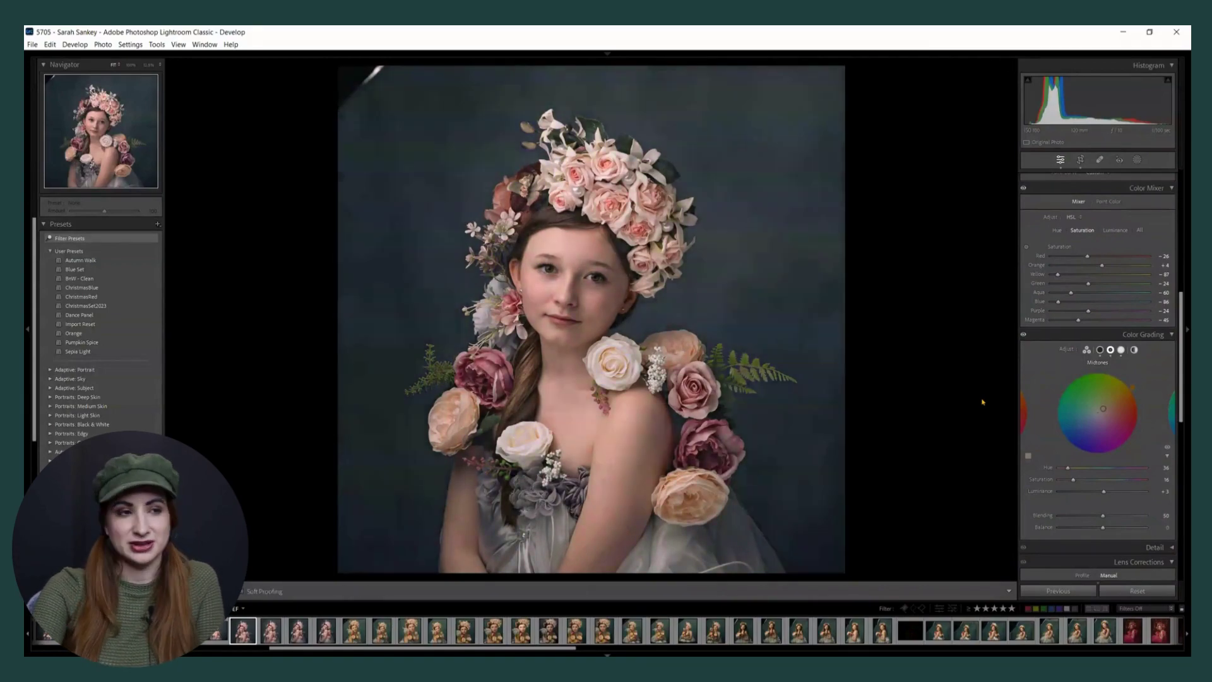
key("backslash")
key("backslash")
key("backslash")
key("backslash")
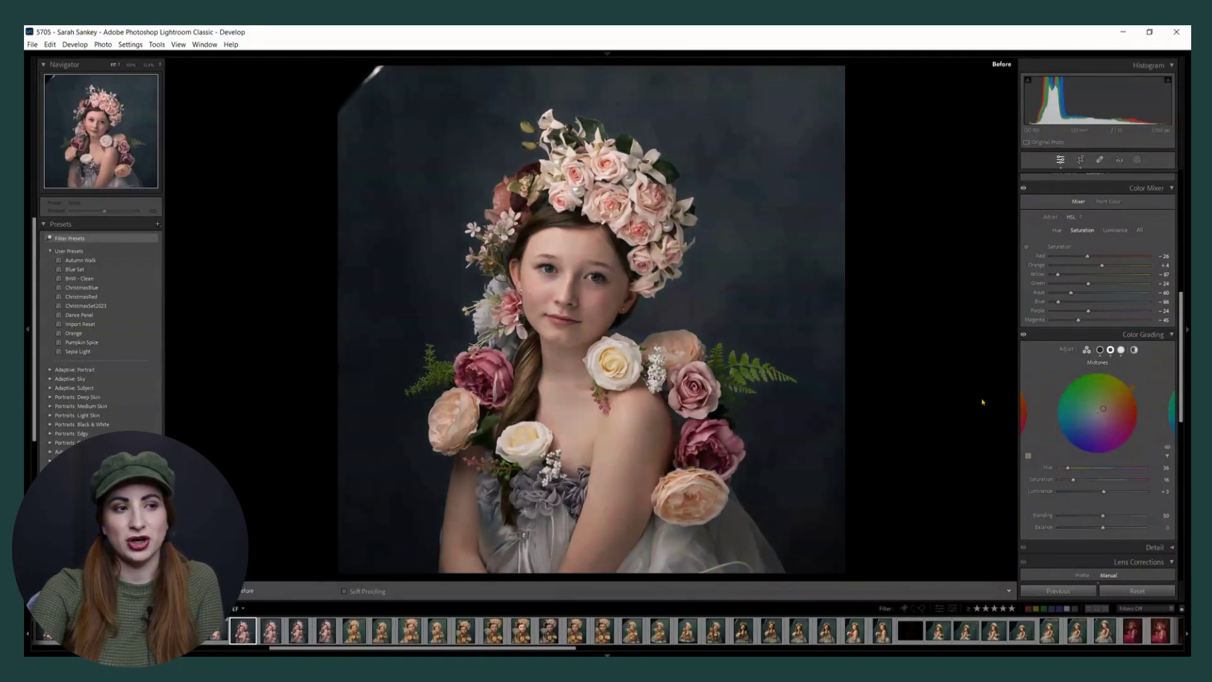
key("backslash")
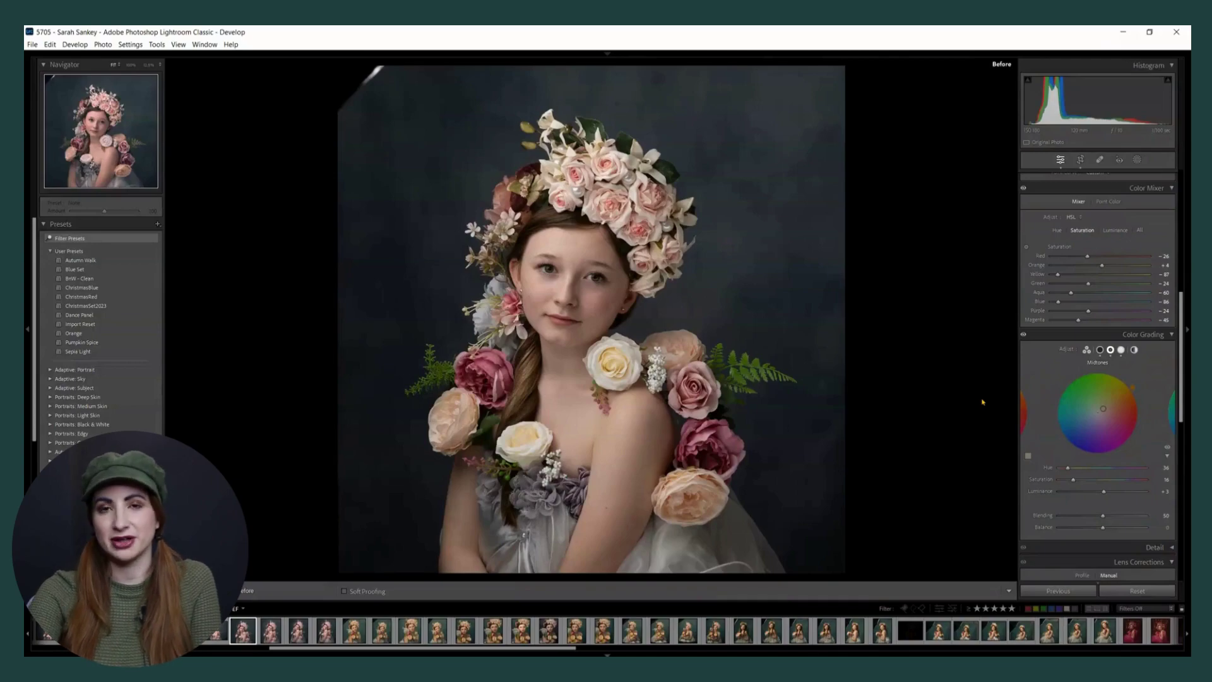
key("backslash")
key("backslash")
key("backslash")
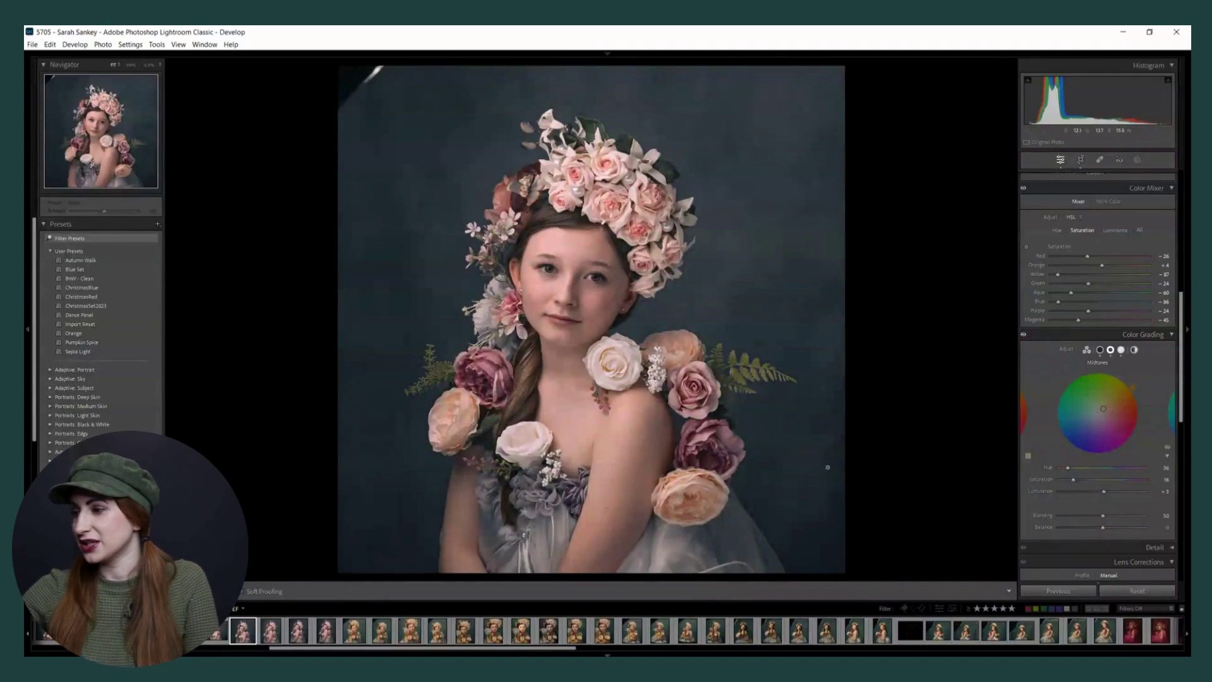
- View a warm-toned edited close-up from the same shoot, and return to the cool-toned portrait for comparison
left_click_drag(1185, 353, 1186, 373)
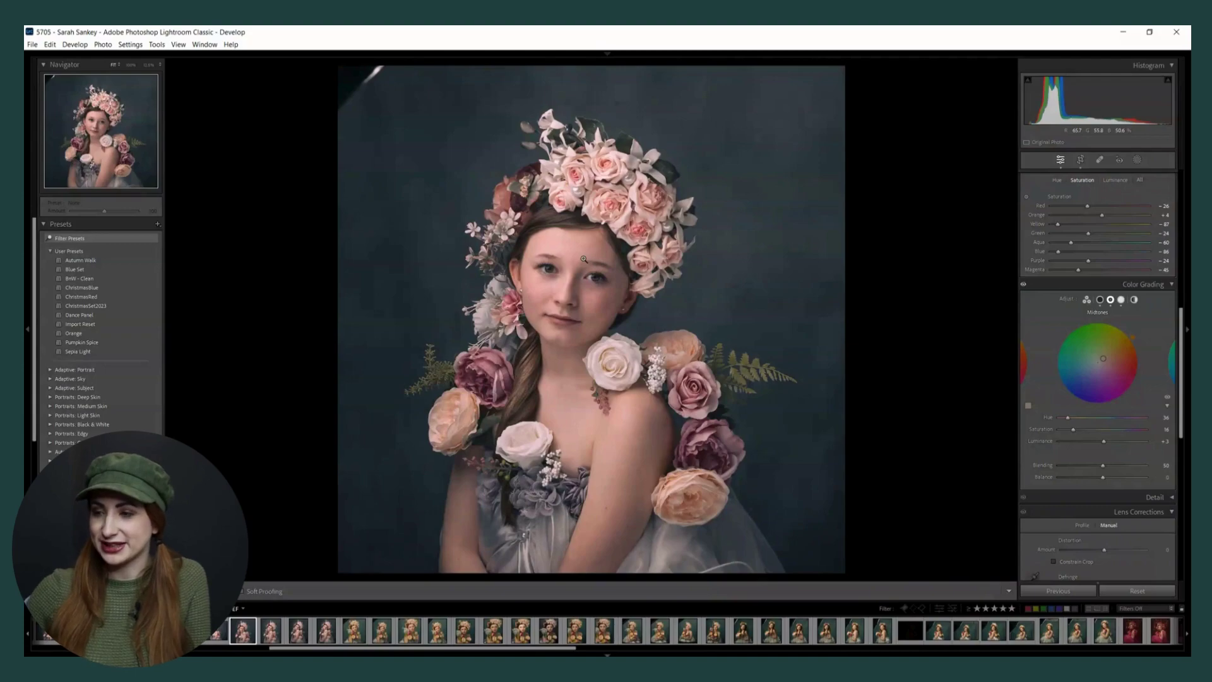
left_click(527, 631)
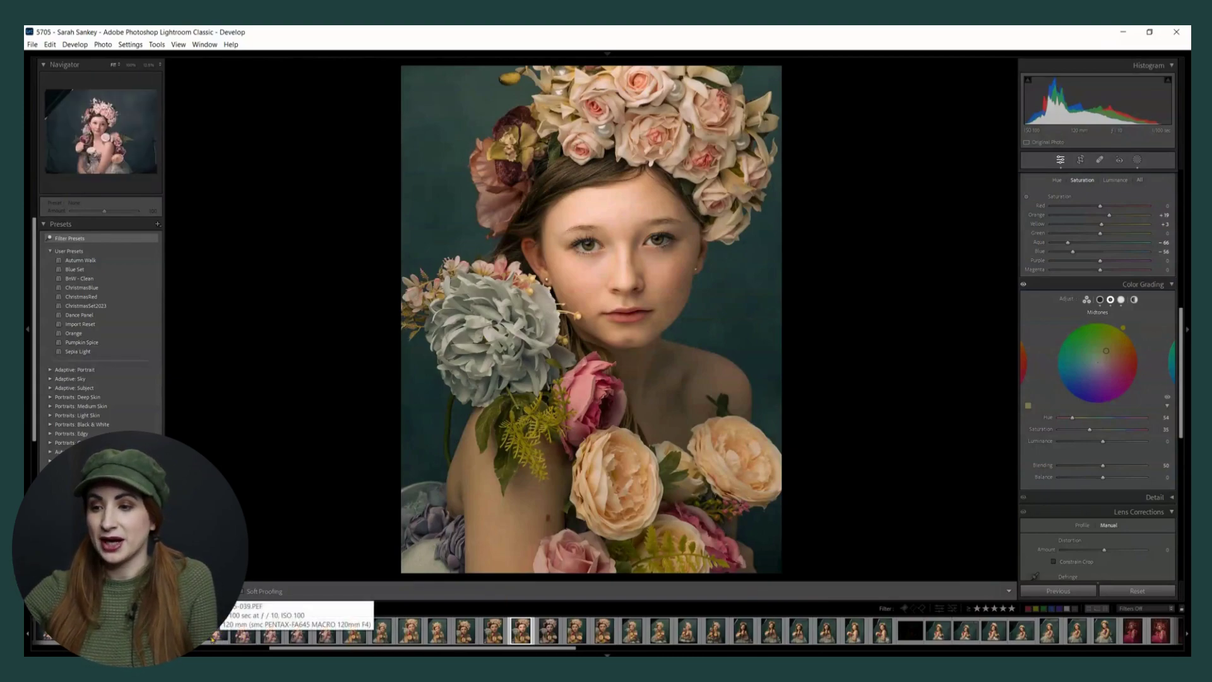
left_click(253, 637)
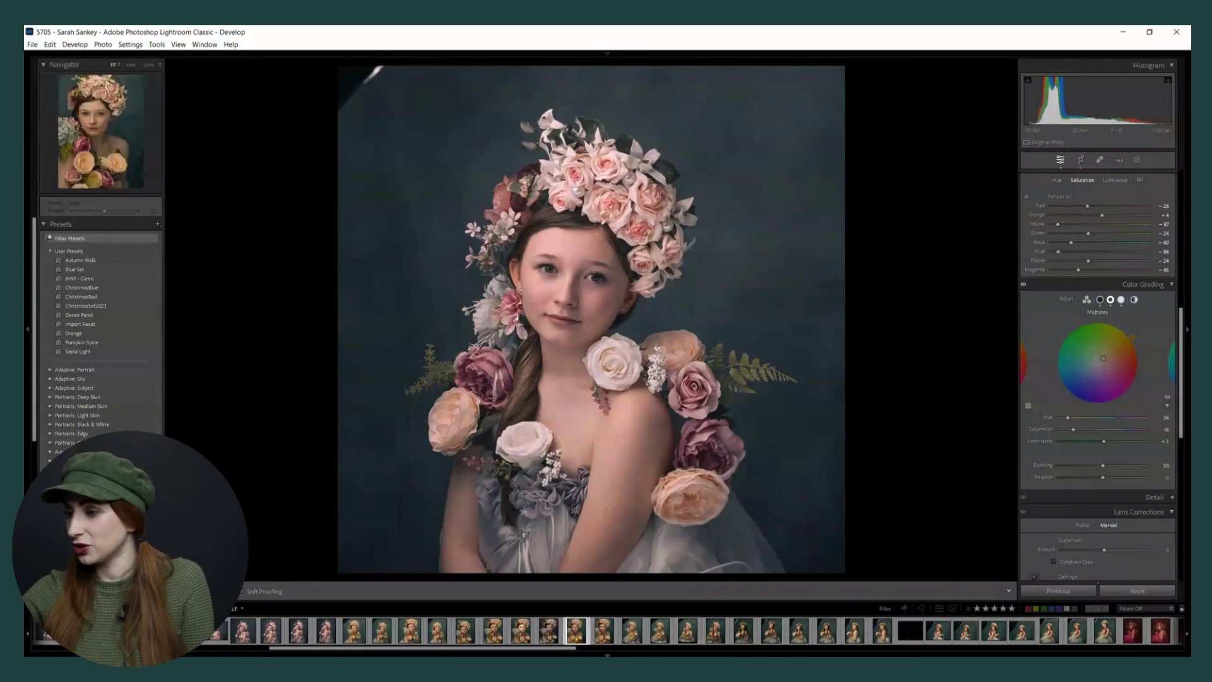
- Open the unedited close-up portrait with the grey-blue flower and raise its highlights and shadows
left_click(549, 631)
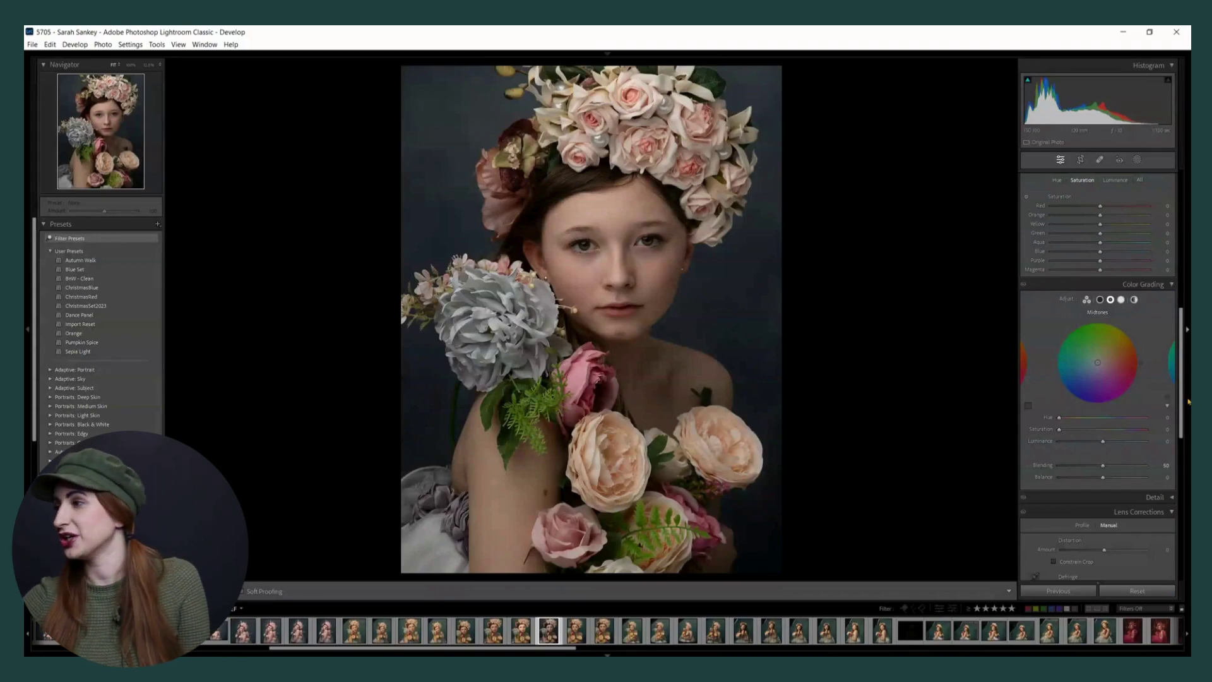
scroll(1181, 391, "up", 10)
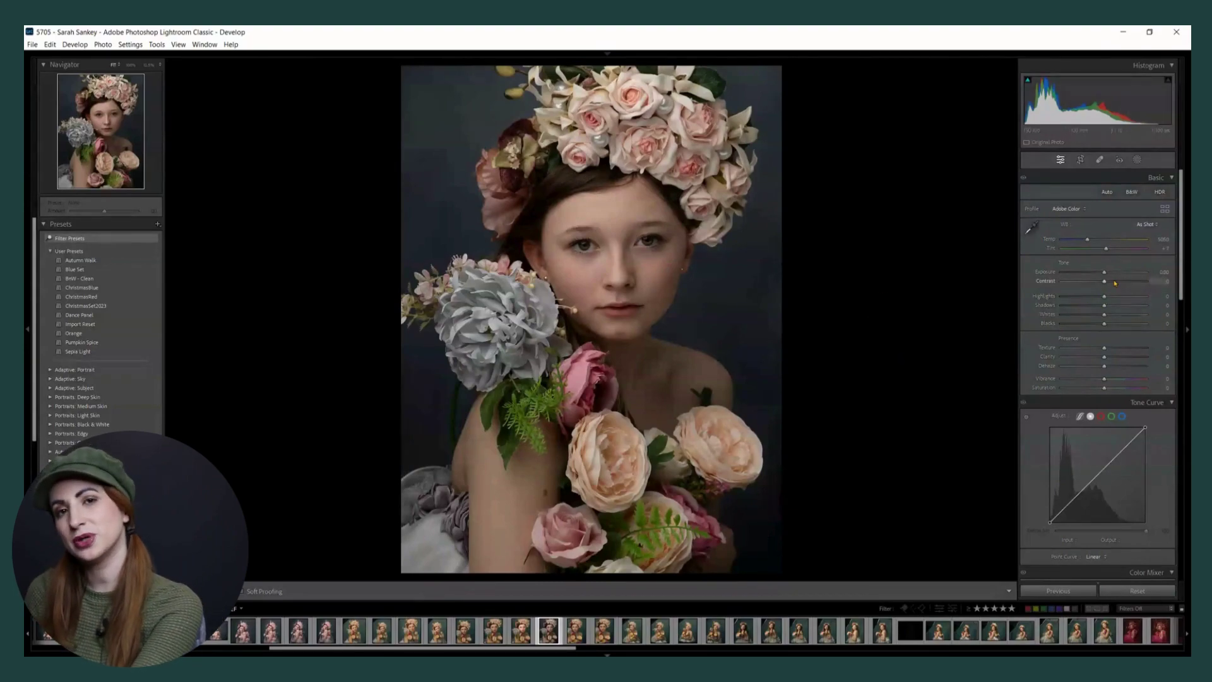
scroll(1105, 299, "up", 3)
scroll(1103, 299, "down", 5)
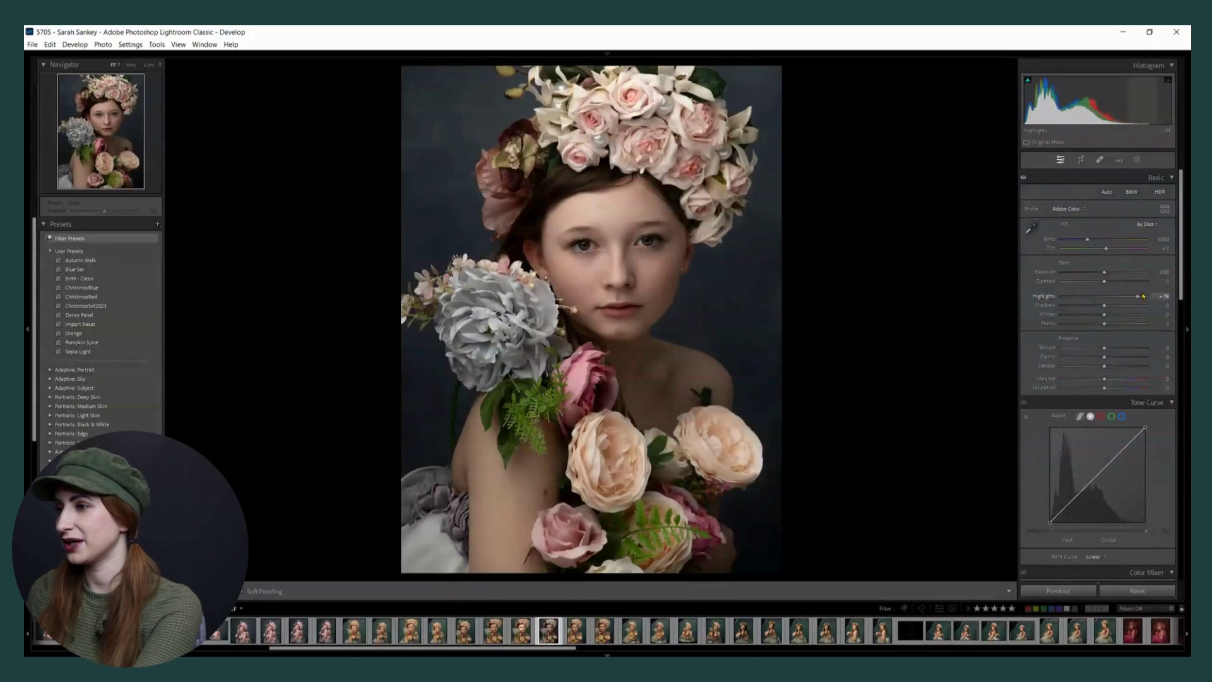
scroll(1105, 309, "up", 17)
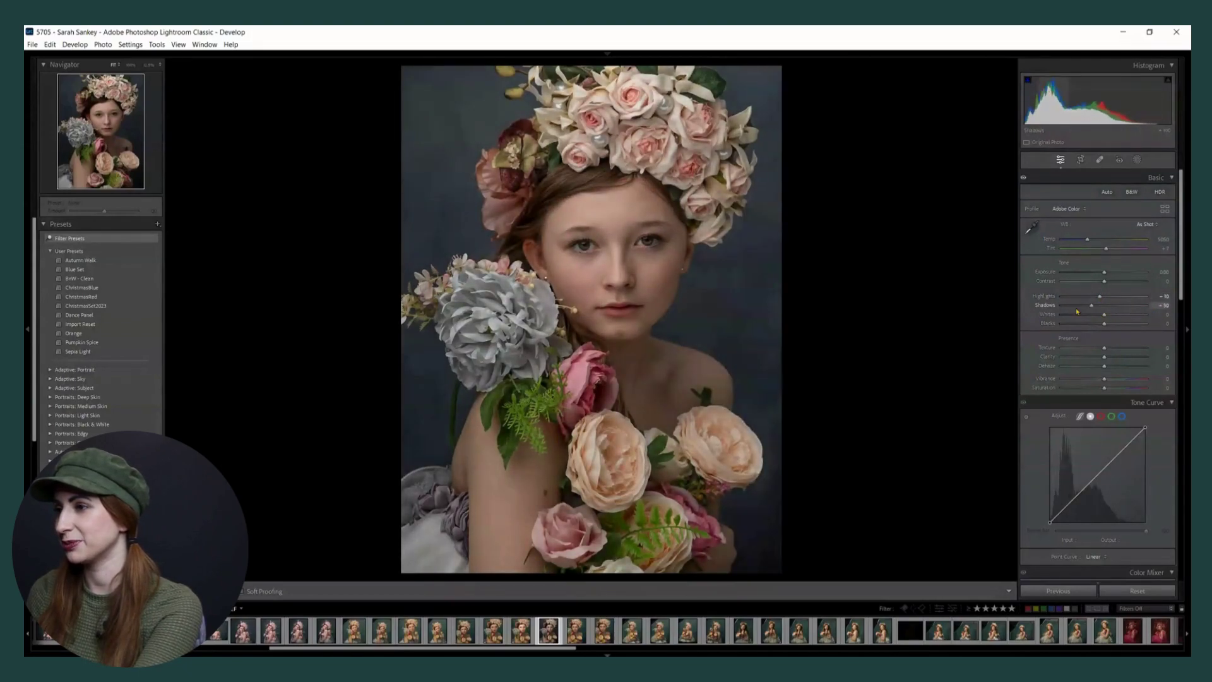
scroll(1130, 322, "down", 2)
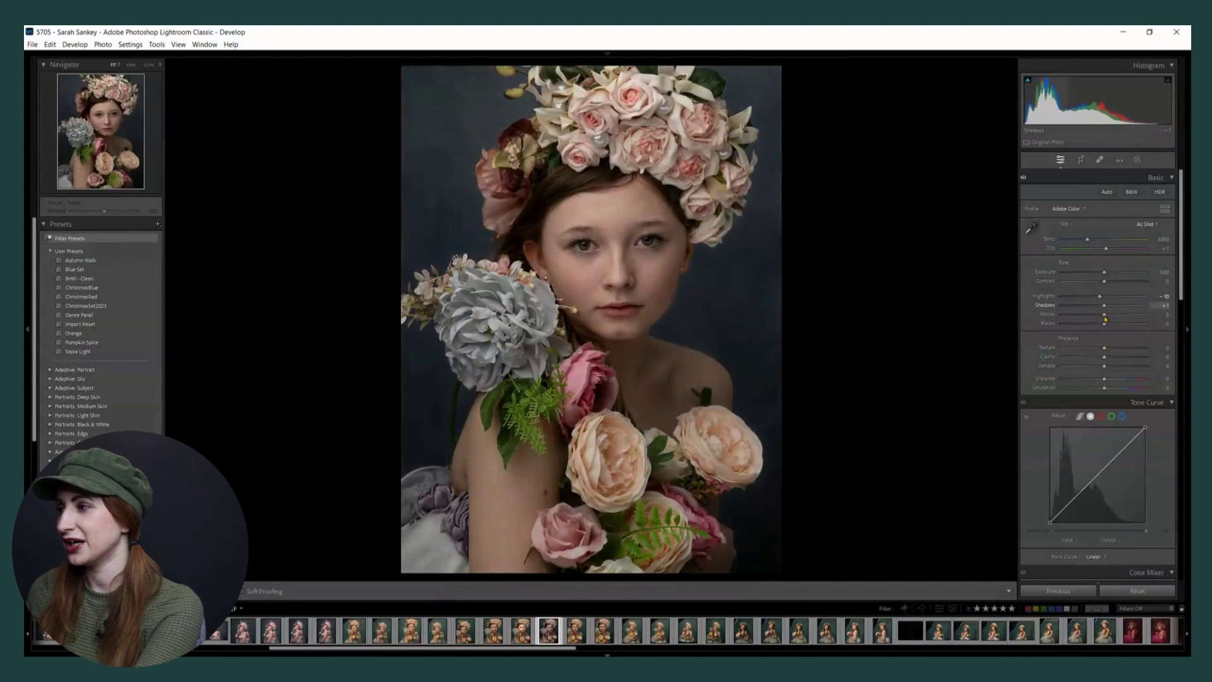
scroll(1138, 320, "down", 6)
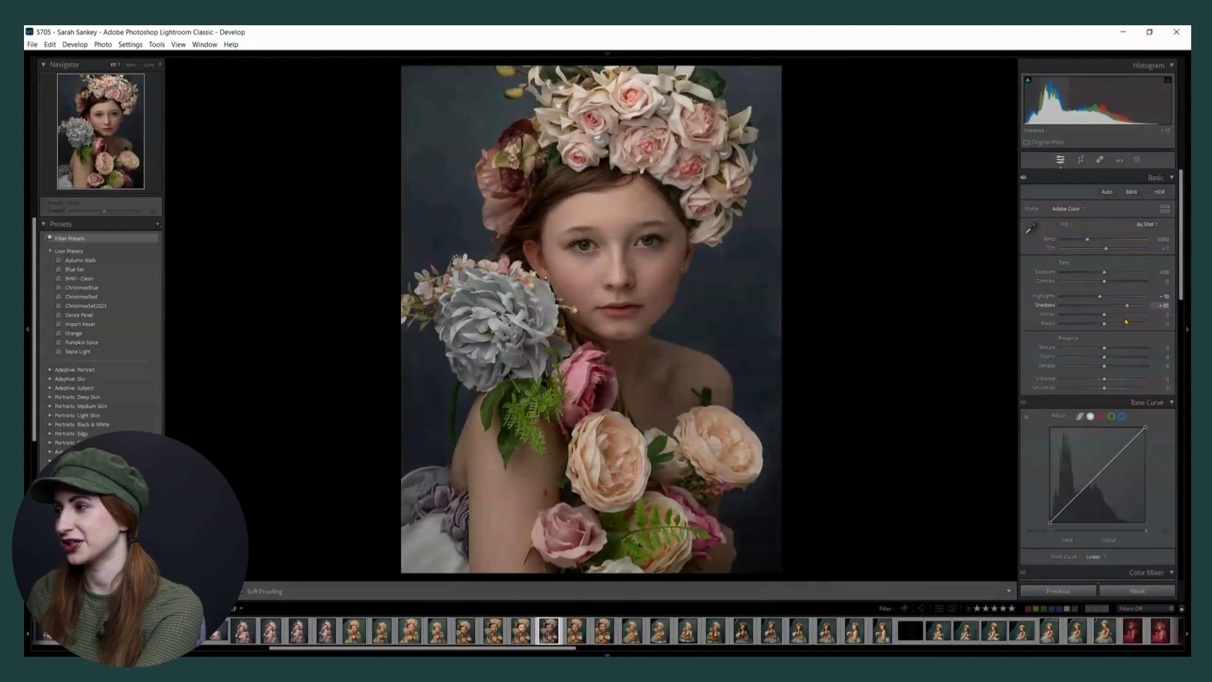
scroll(1084, 299, "down", 8)
left_click_drag(1085, 300, 1114, 298)
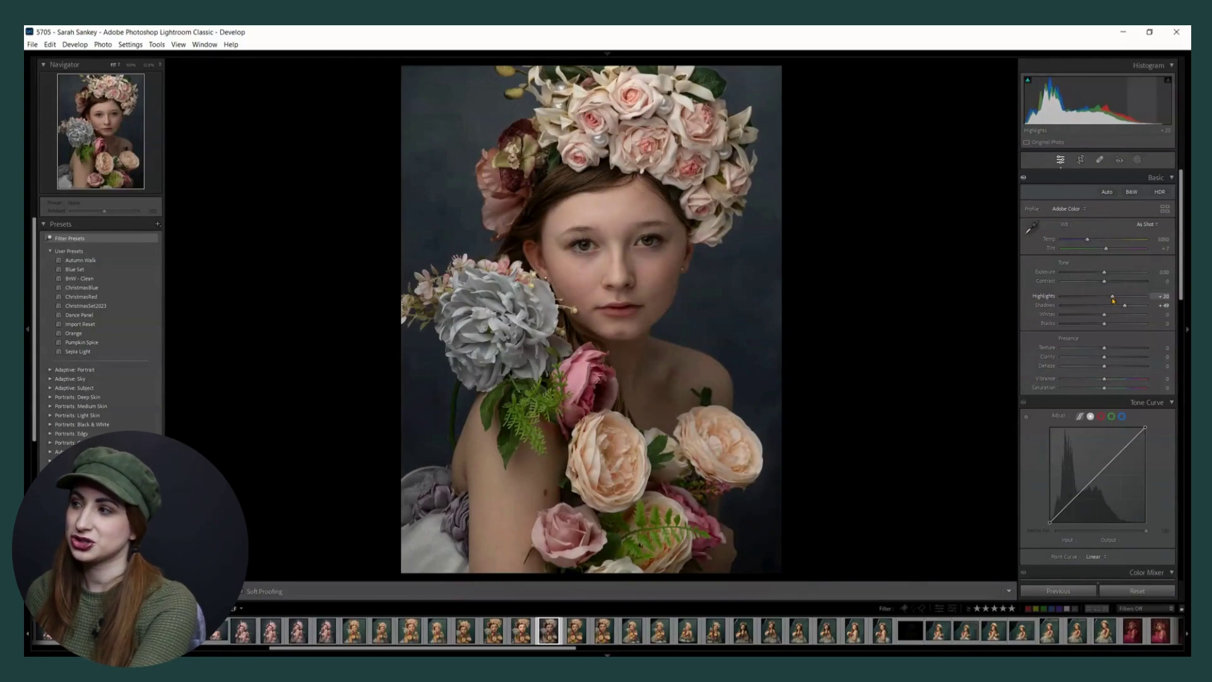
mouse_move(1110, 303)
left_mouse_down()
mouse_move(1143, 306)
mouse_move(1098, 298)
mouse_move(1118, 296)
left_mouse_up()
- With targeted Saturation adjustment, mute the foliage to yellow -42 and green about -53, and boost the pink rose to red +21 and magenta +7
left_click_drag(1182, 270, 1181, 362)
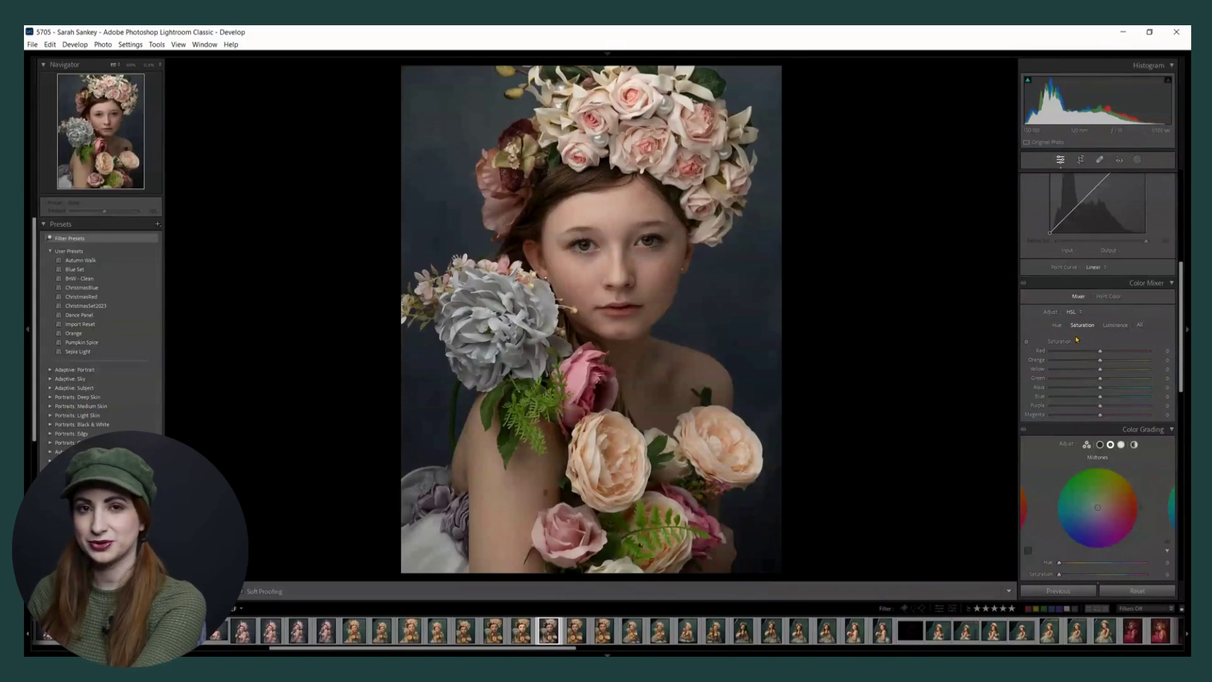
left_click(1026, 342)
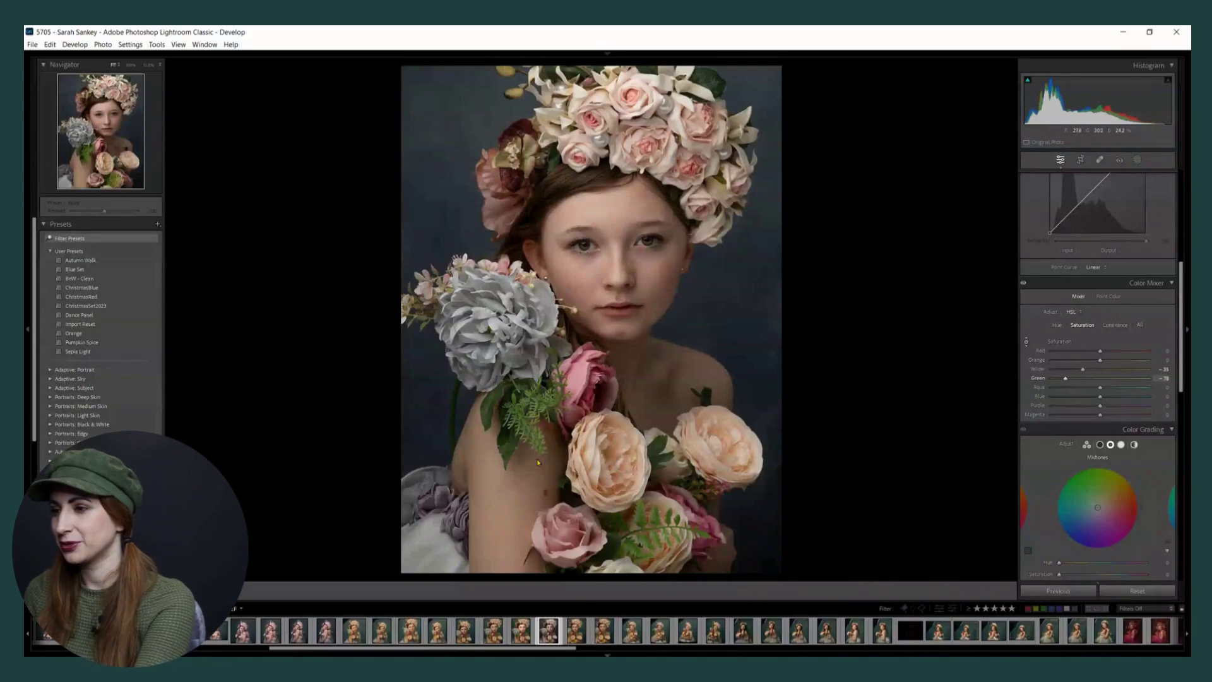
left_click_drag(543, 372, 547, 364)
left_click_drag(541, 453, 556, 442)
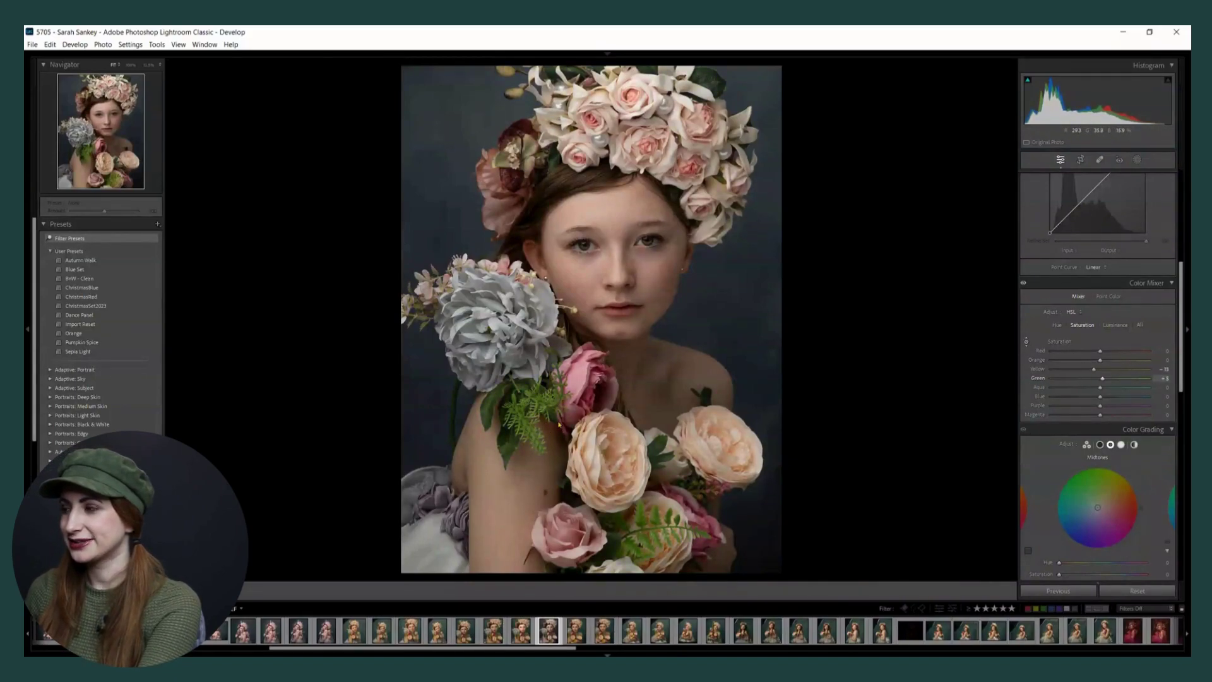
left_click_drag(552, 452, 553, 473)
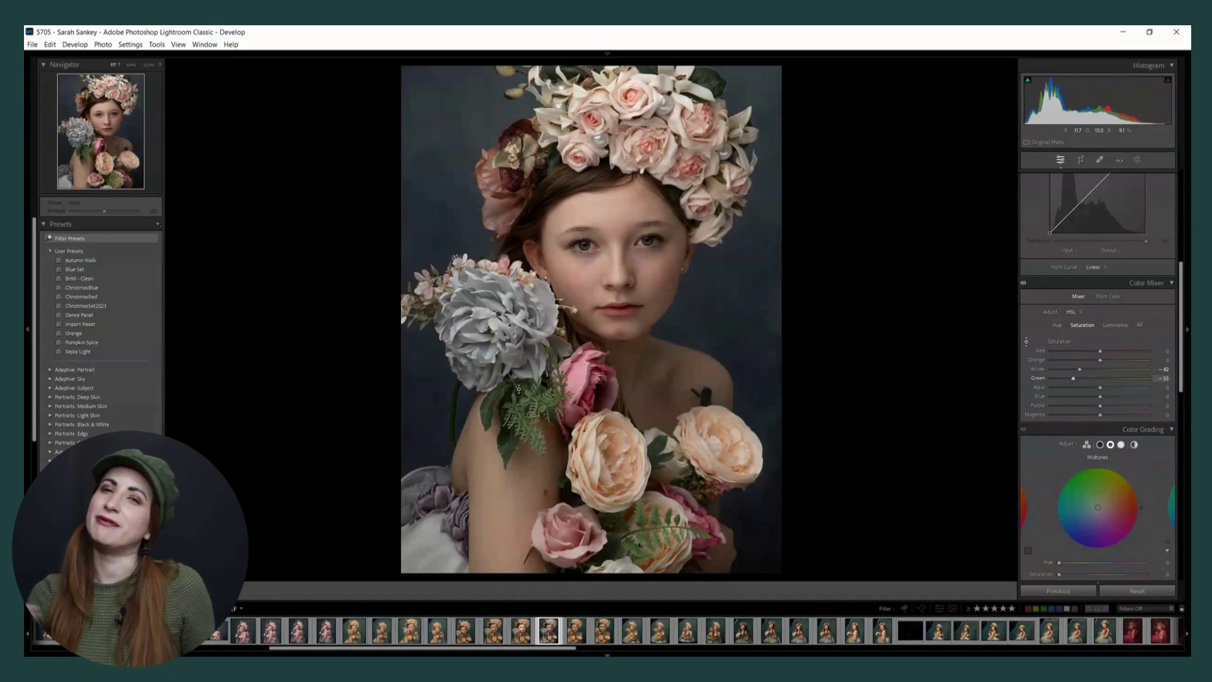
mouse_move(587, 386)
left_mouse_down()
mouse_move(618, 418)
mouse_move(603, 367)
left_mouse_up()
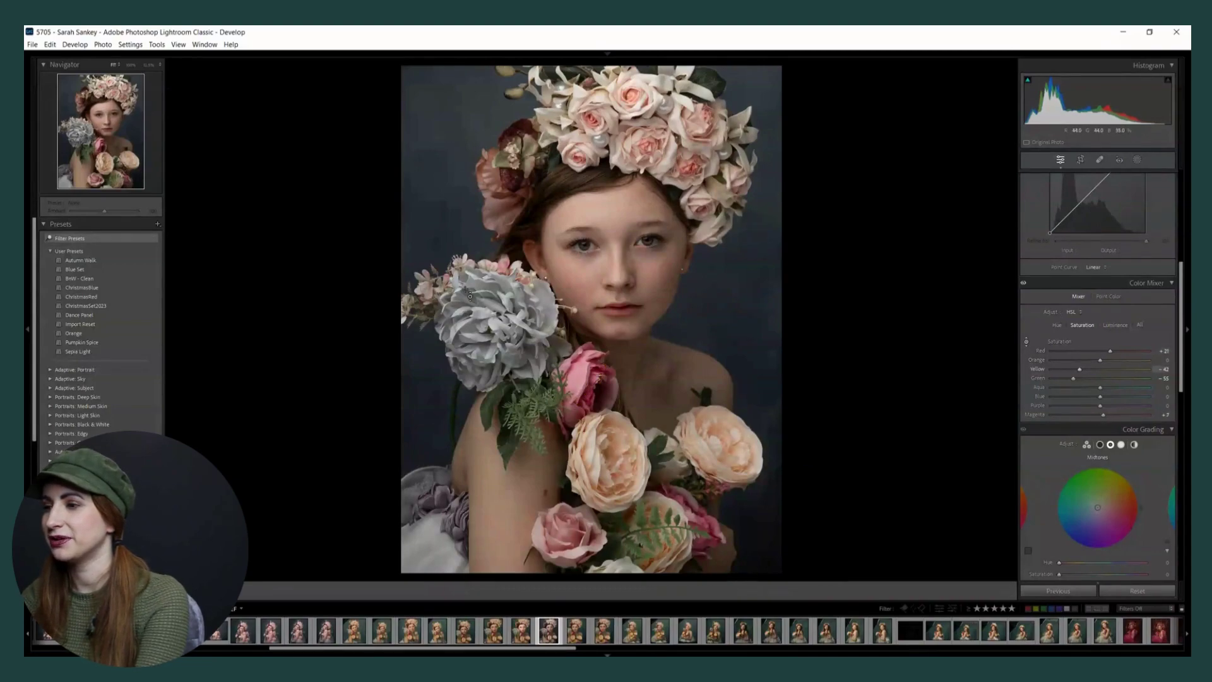
- With targeted adjustments on the backdrop, raise blue saturation to about +79 and shift blue hue towards teal, to about -67
left_click_drag(460, 250, 465, 177)
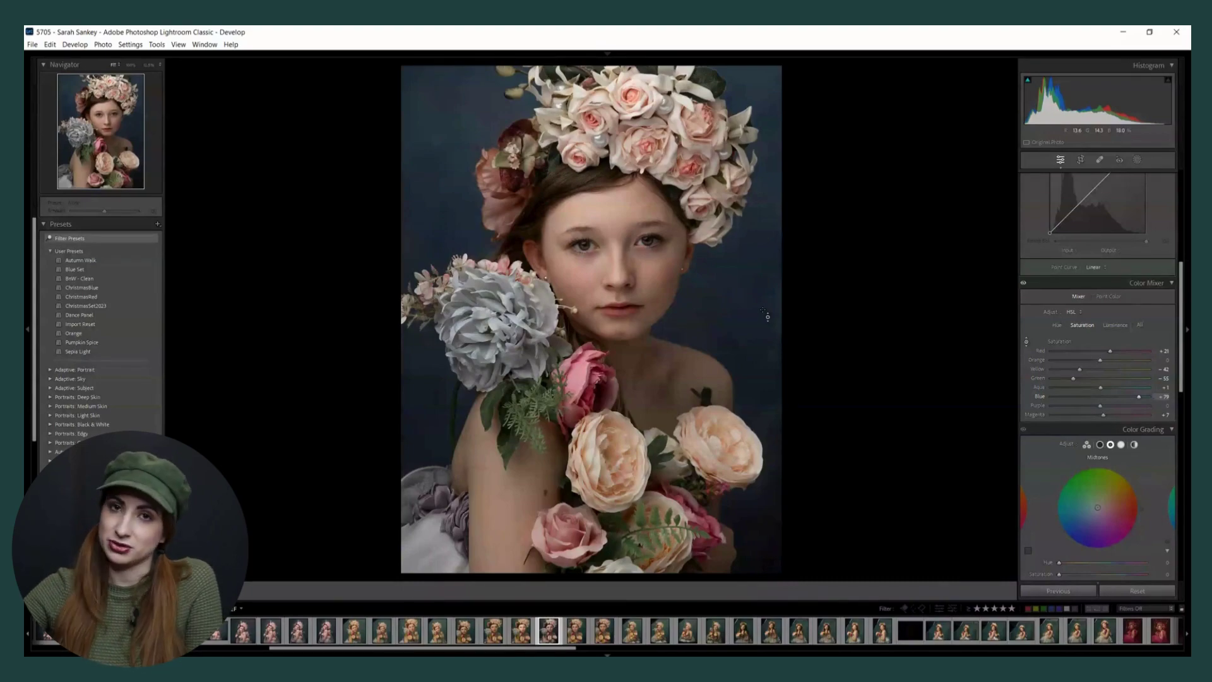
left_click(1056, 325)
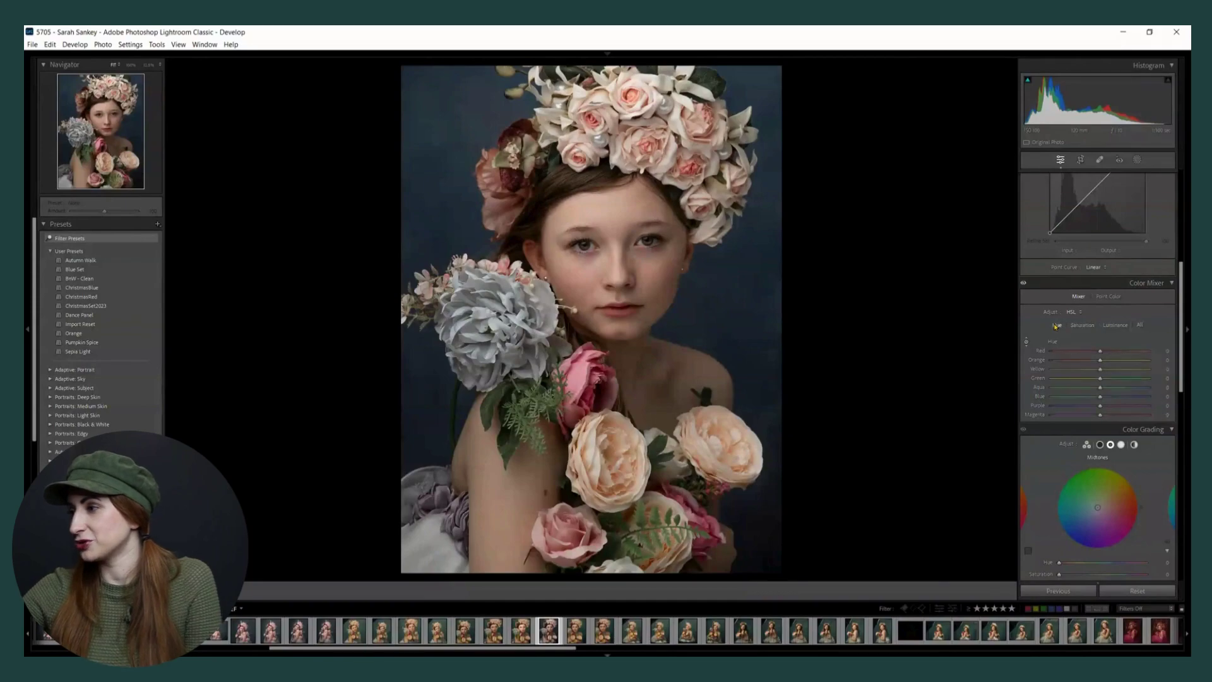
key("t")
left_click(1027, 342)
mouse_move(425, 246)
left_mouse_down()
mouse_move(426, 218)
mouse_move(427, 237)
left_mouse_up()
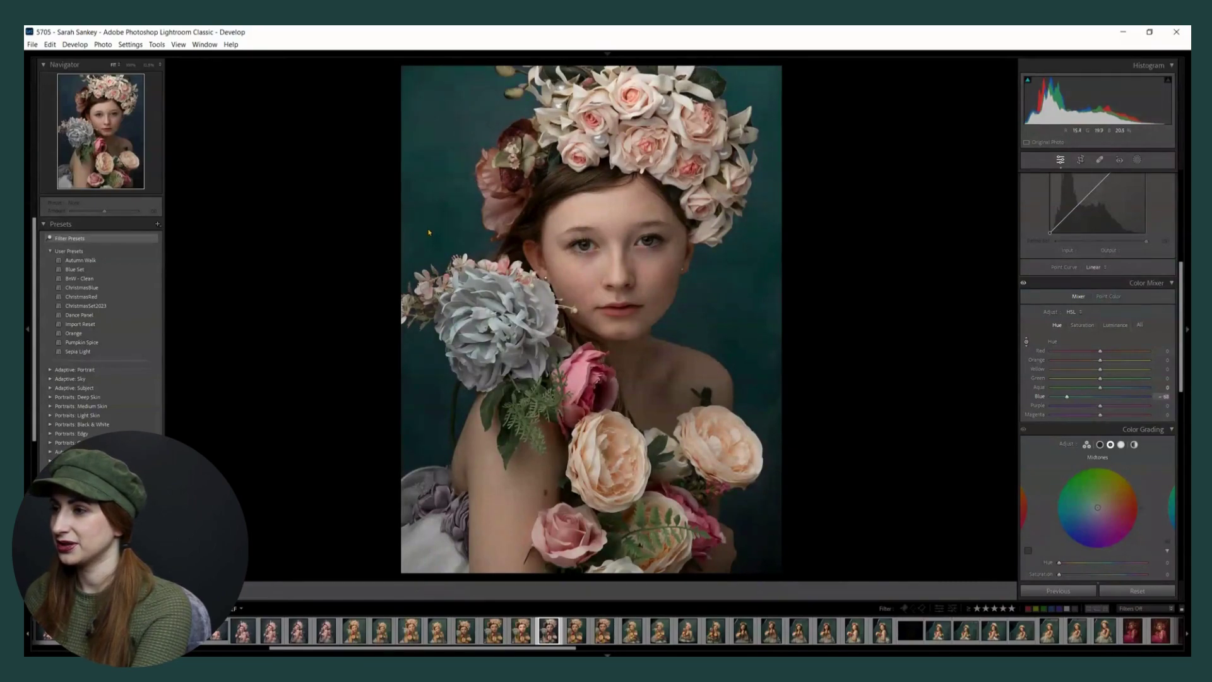
- Shift the hues of the pink rose and skin tones to red +21 and orange +14 in the Color Mixer
left_click_drag(584, 394, 594, 387)
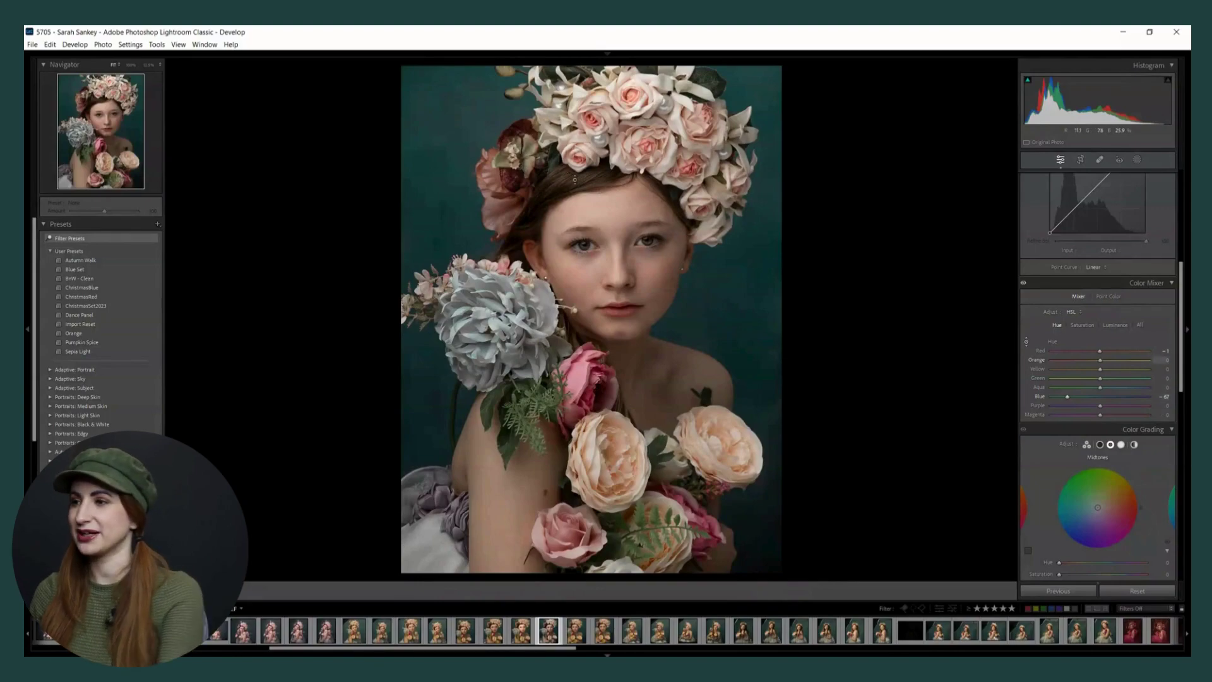
left_click_drag(1099, 351, 1115, 357)
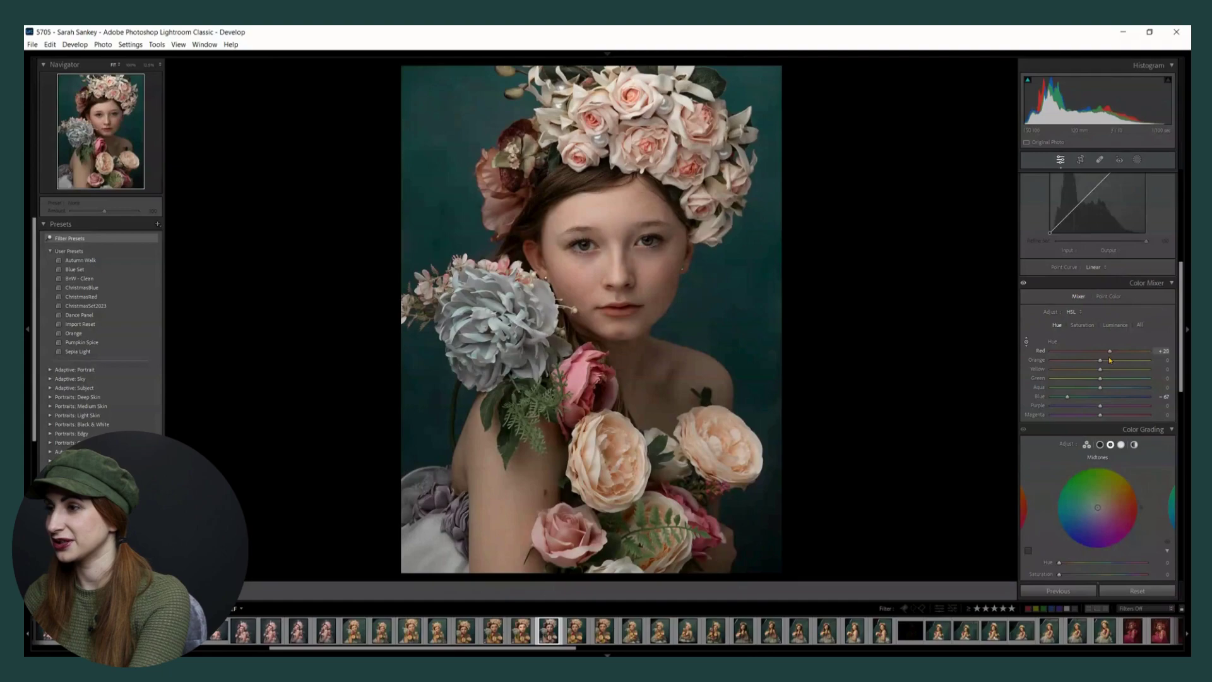
mouse_move(1087, 363)
left_mouse_down()
mouse_move(1110, 355)
mouse_move(1094, 353)
left_mouse_up()
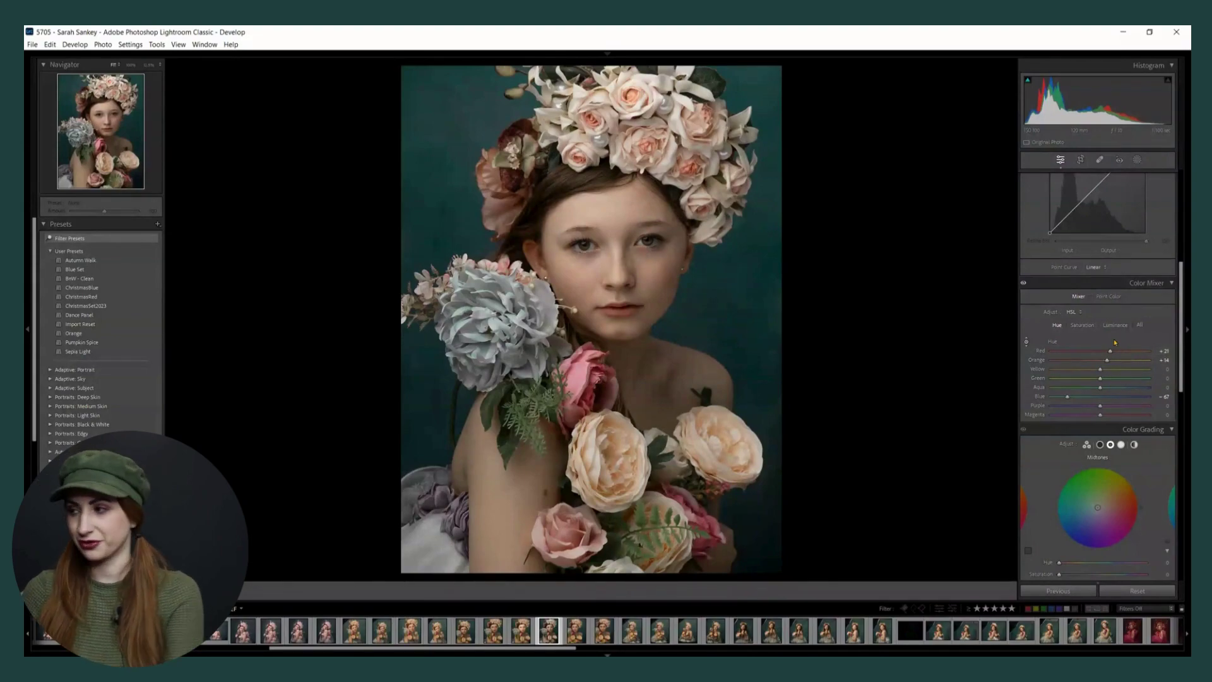
- Tint the portrait's shadows a cool teal-blue with Color Grading, keeping the tint at moderate saturation
scroll(1182, 345, "down", 1)
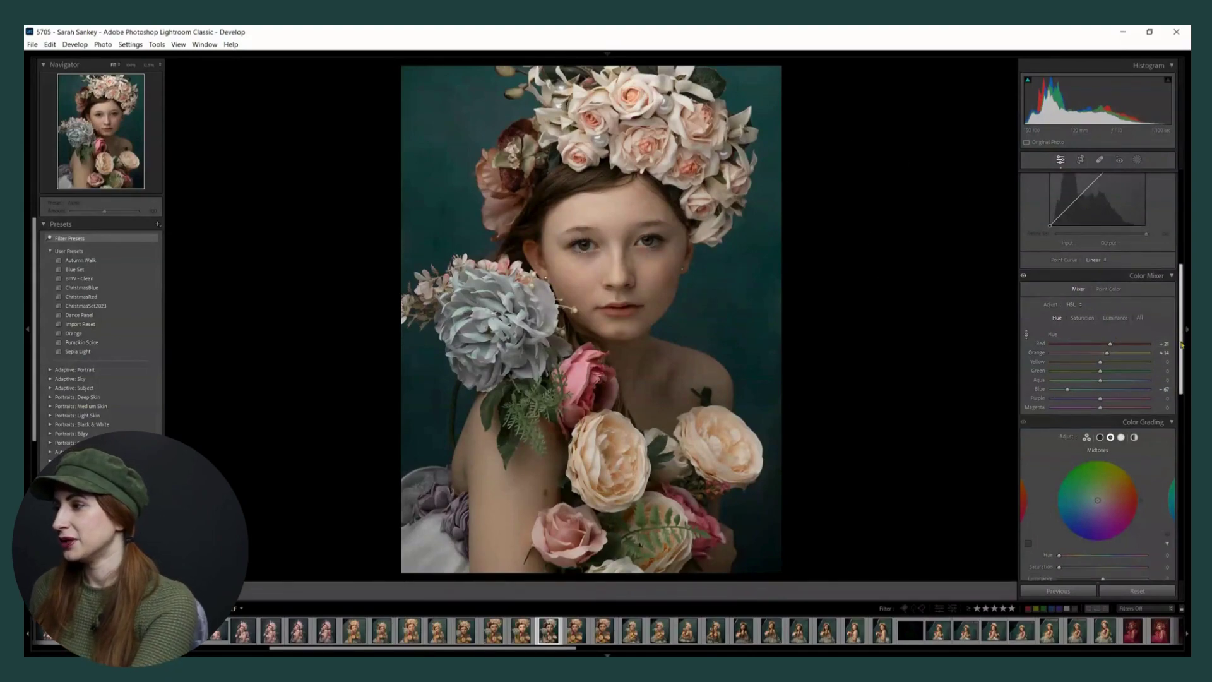
scroll(1182, 345, "down", 4)
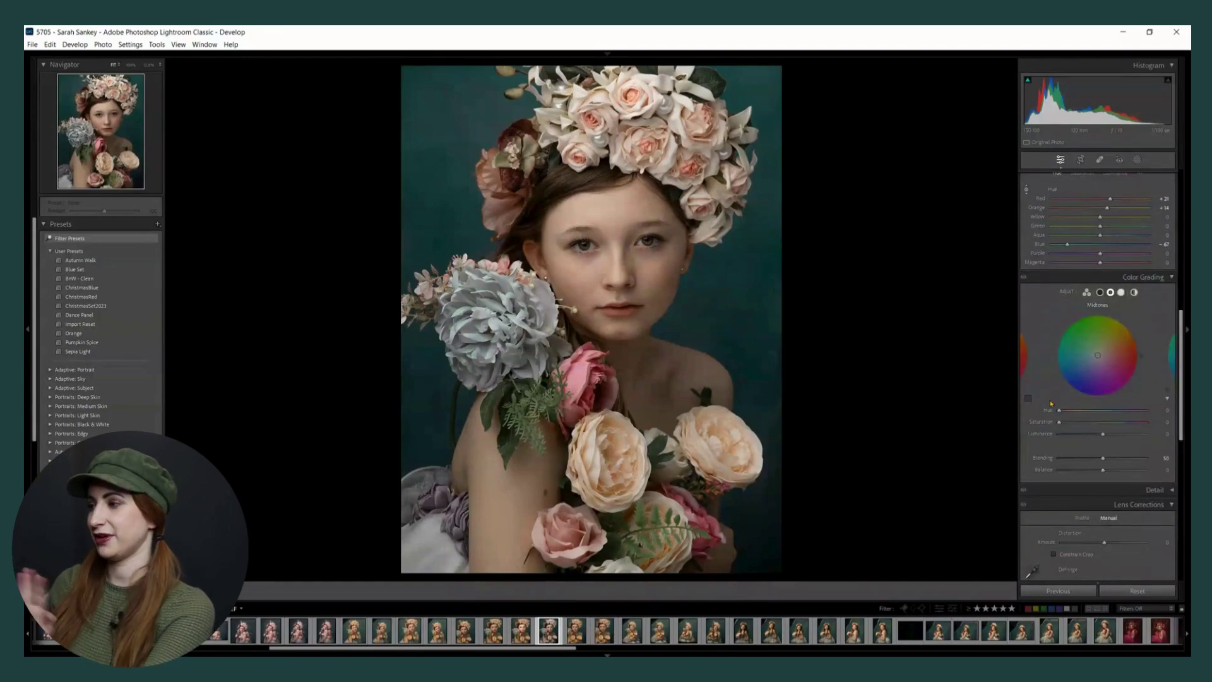
left_click(1099, 294)
left_click_drag(1077, 363, 1082, 370)
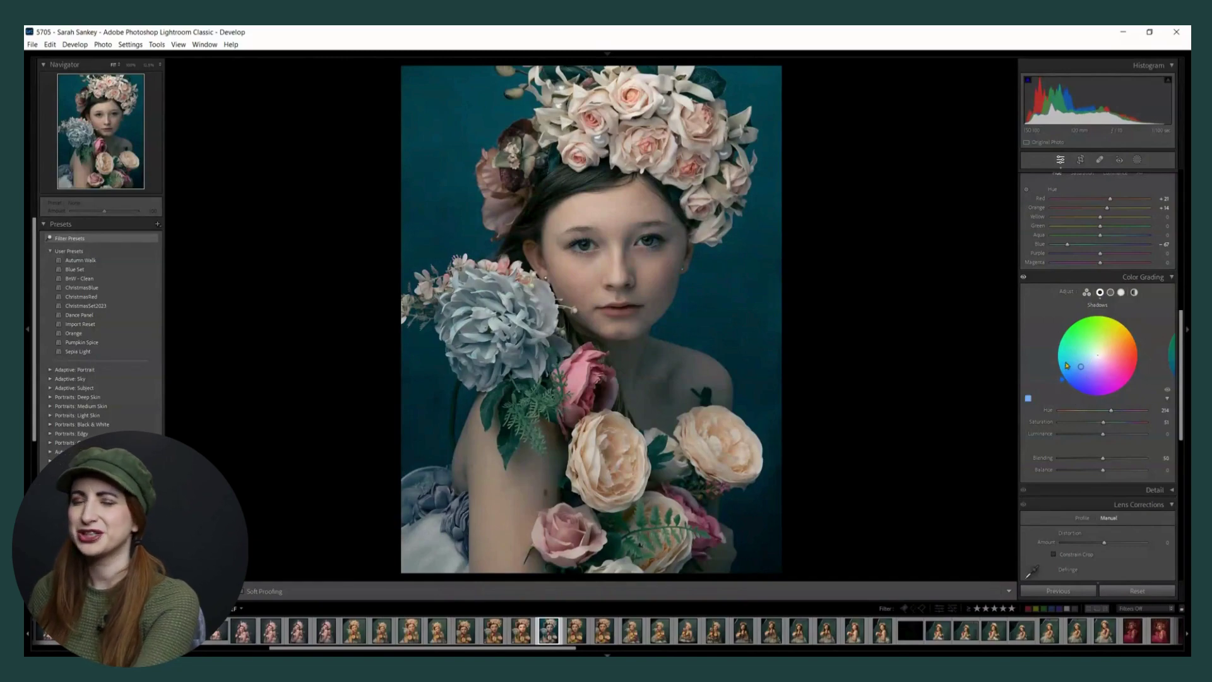
left_click_drag(1063, 382, 1089, 360)
- Add a warm orange tint to the portrait's midtones and highlights with Color Grading
left_click(1110, 293)
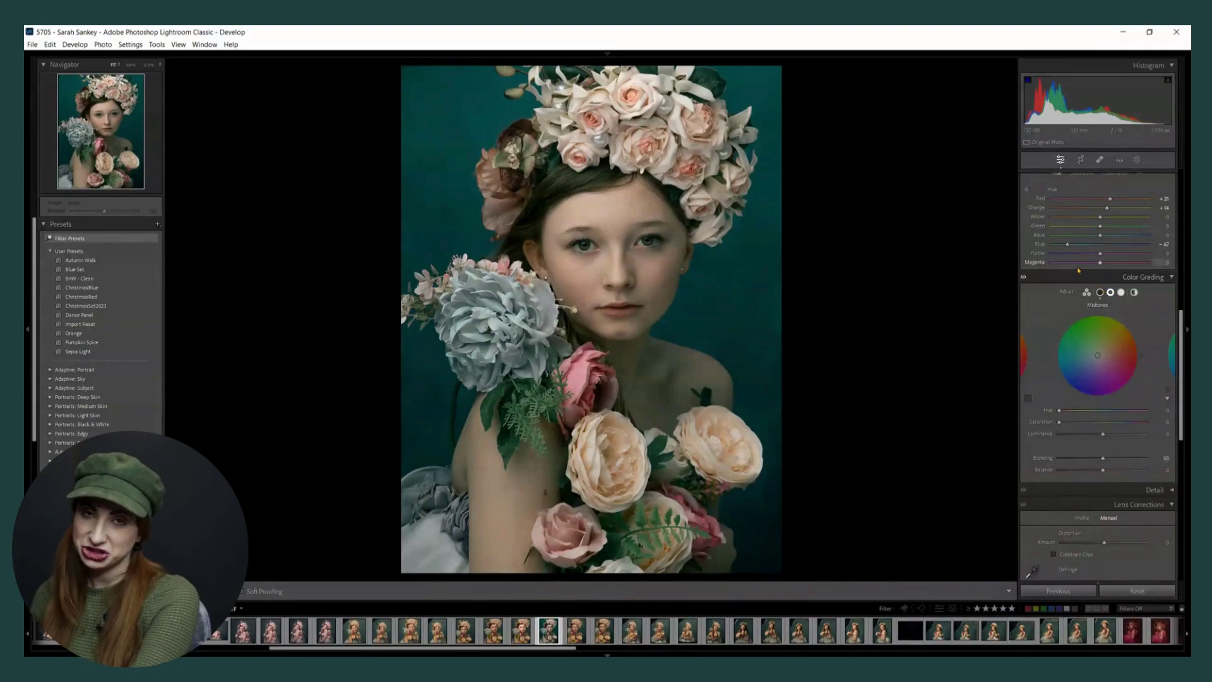
left_click(1116, 349)
left_click_drag(1118, 355, 1142, 365)
left_click(1121, 292)
mouse_move(1128, 361)
left_mouse_down()
mouse_move(1114, 357)
mouse_move(1142, 356)
left_mouse_up()
- Refine the midtone tint to a golden hue of 43 and soften the shadow tint to hue 184, saturation about 15
left_click(1110, 292)
left_click_drag(1111, 344, 1115, 347)
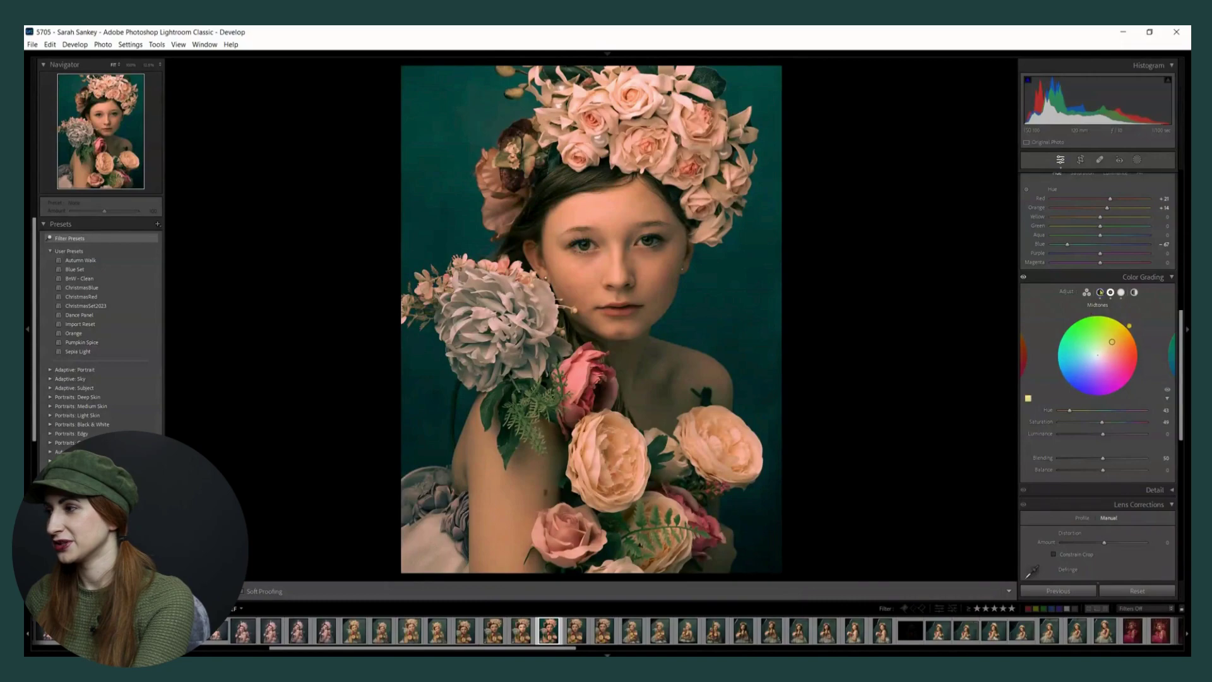
left_click_drag(1103, 434, 1123, 434)
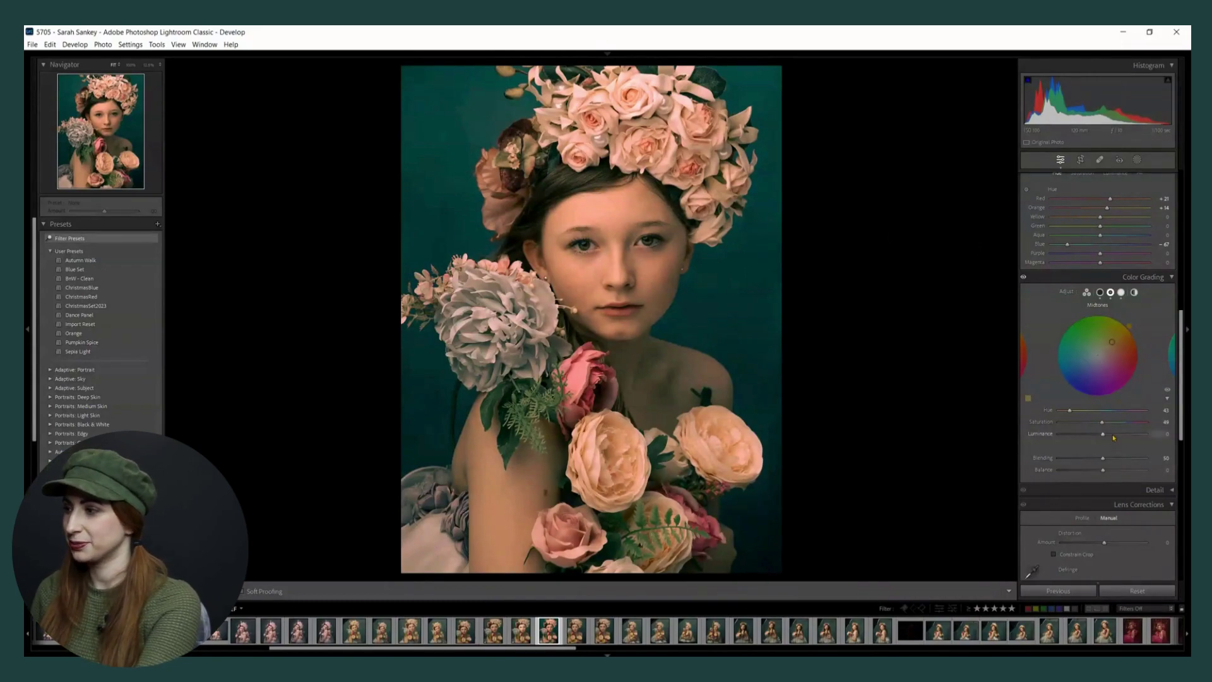
left_click(1100, 291)
left_click_drag(1088, 358, 1093, 358)
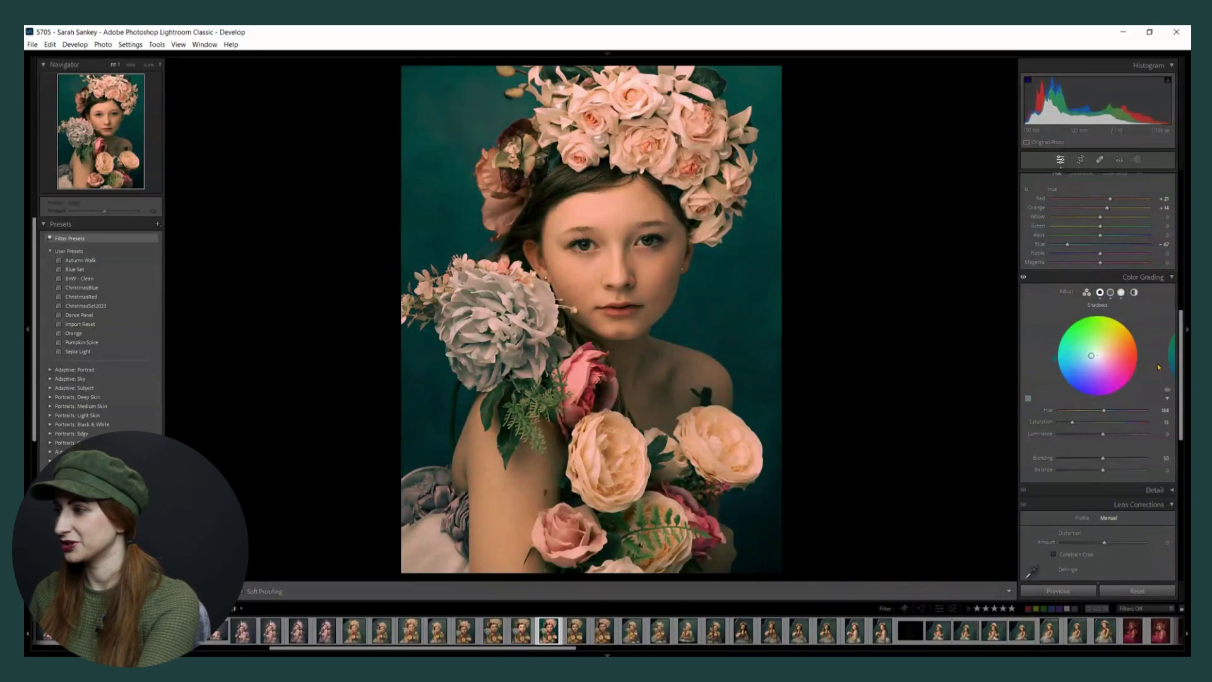
- Set Highlights to about -31 and Shadows to about +68, and warm the white balance temperature to 5243
left_click_drag(1180, 377, 1178, 308)
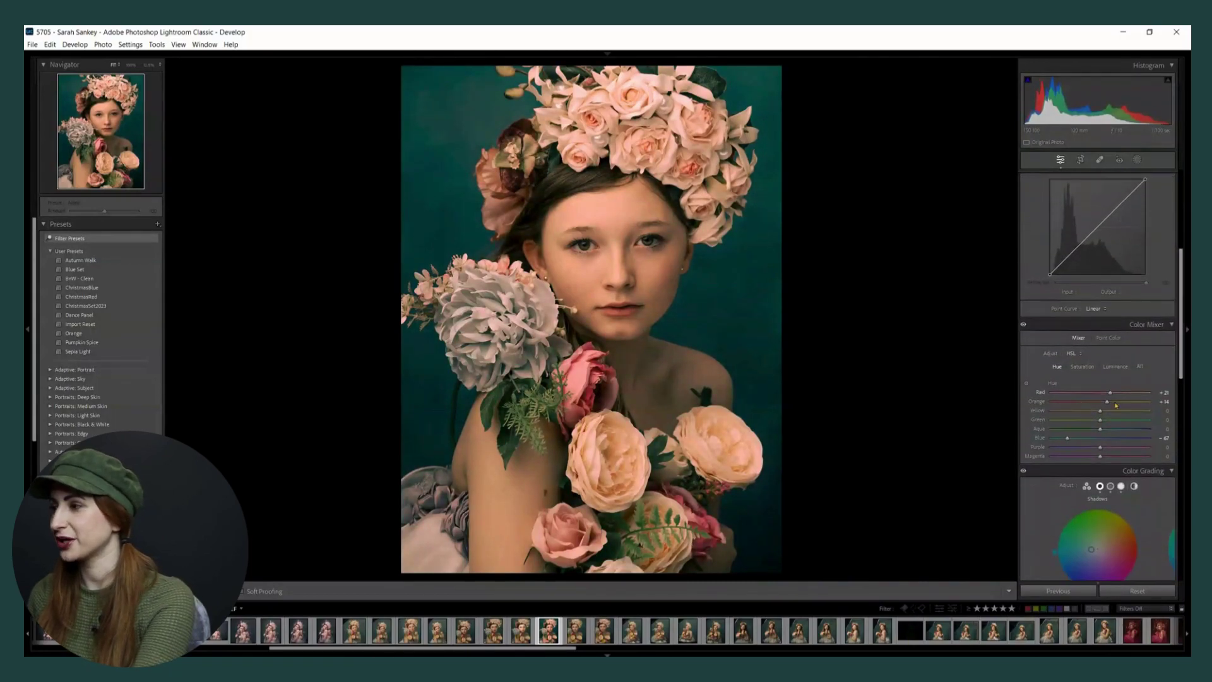
scroll(1104, 301, "up", 3)
left_click_drag(1104, 276, 1099, 280)
scroll(1172, 267, "up", 3)
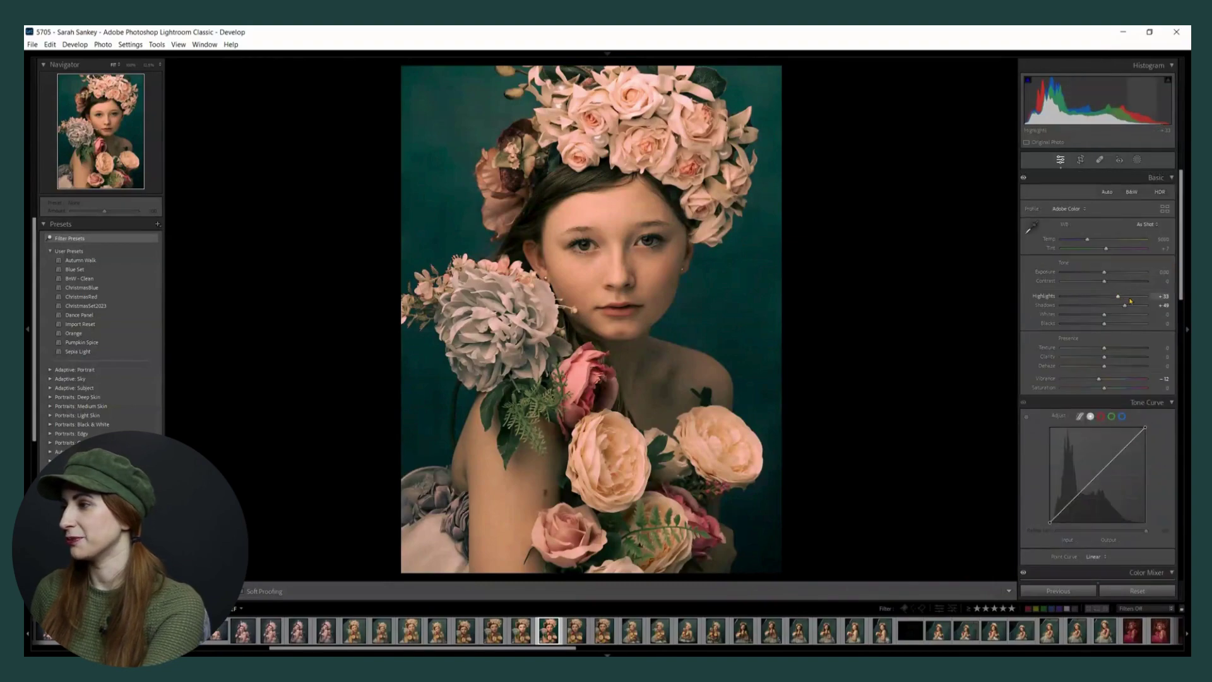
left_click_drag(1118, 296, 1090, 302)
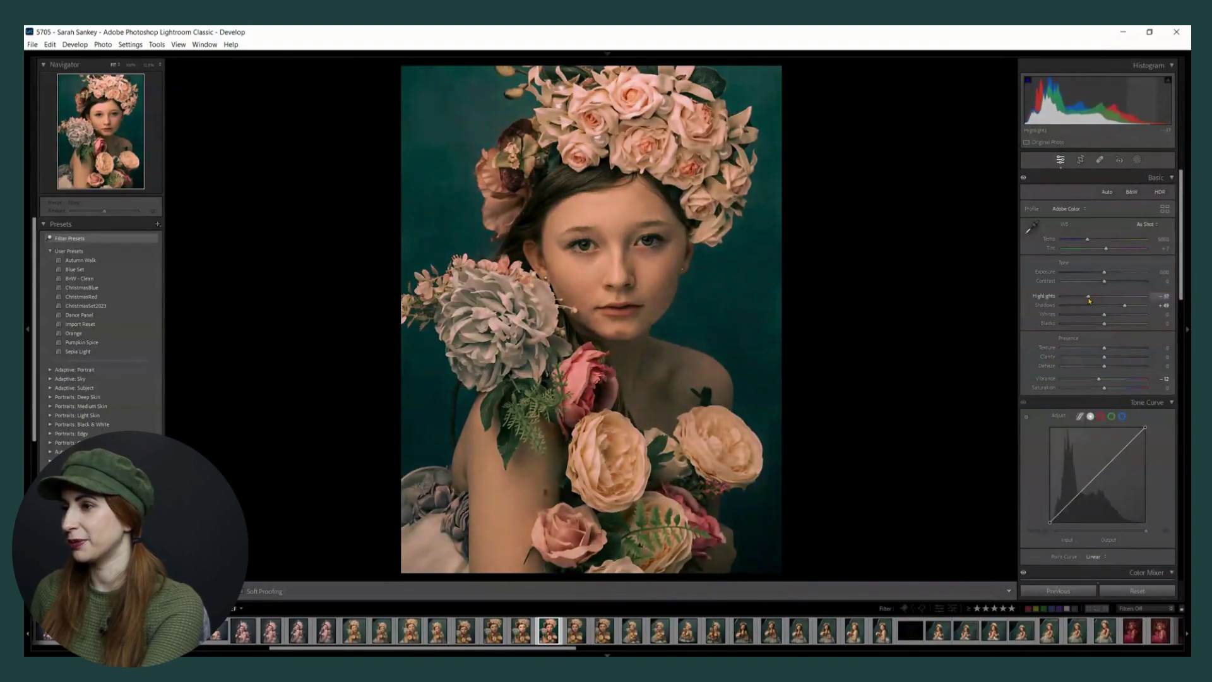
mouse_move(1181, 265)
left_mouse_down()
mouse_move(1182, 352)
mouse_move(1181, 264)
left_mouse_up()
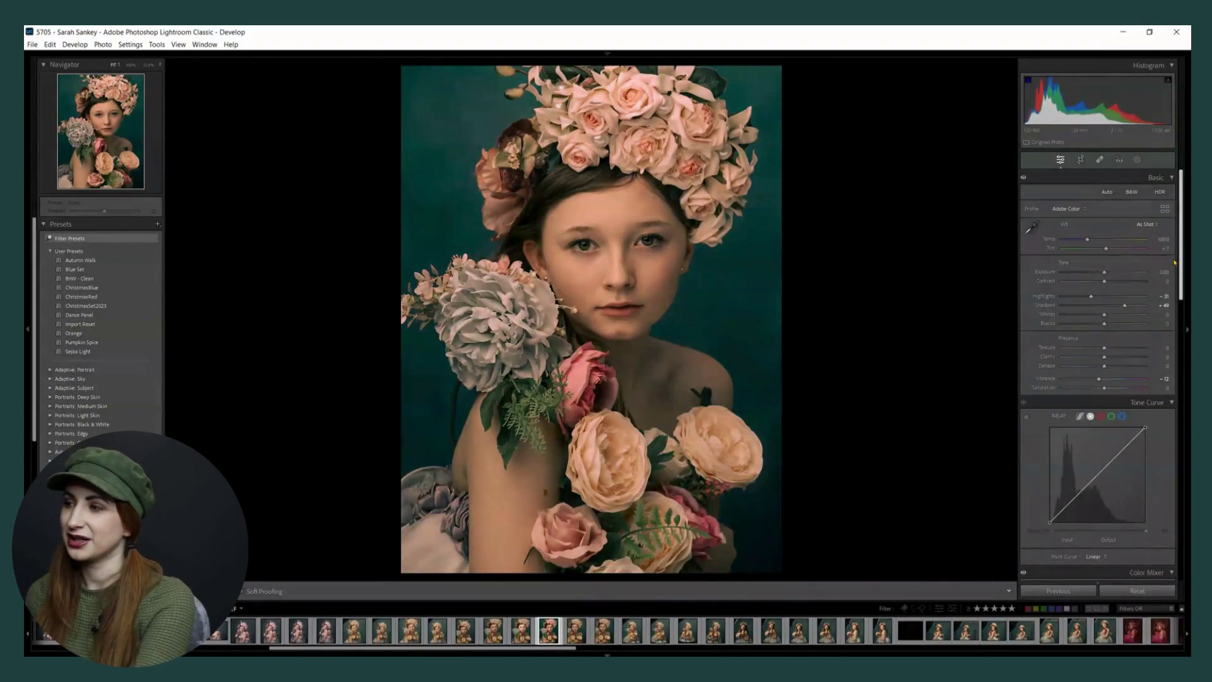
left_click_drag(1123, 306, 1137, 309)
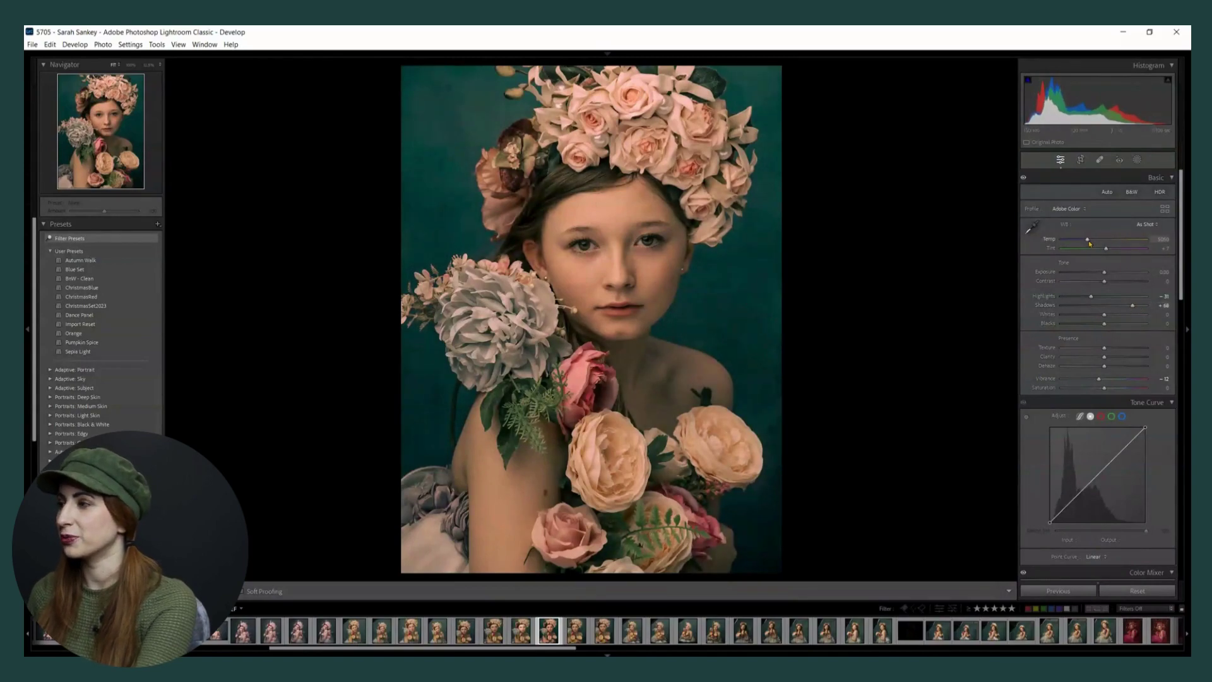
left_click_drag(1088, 240, 1096, 244)
- Make the foliage more olive by shifting green hue to about -66 and yellow hue to +7 in the Color Mixer
scroll(1180, 240, "down", 5)
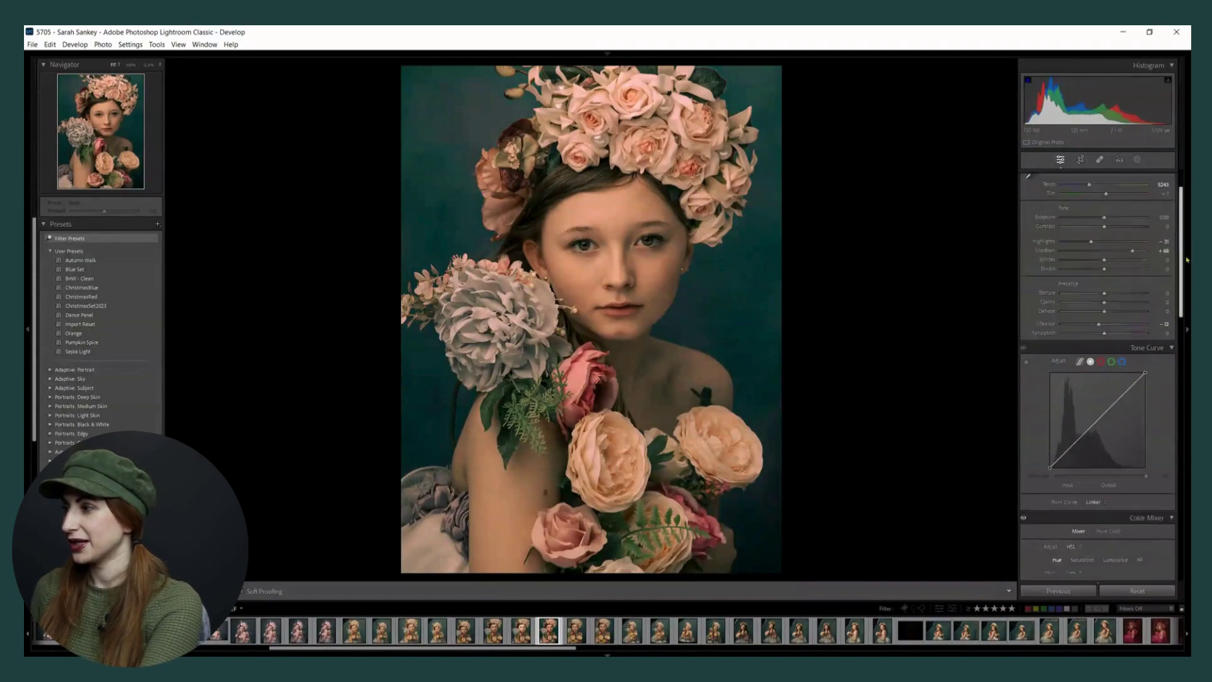
left_click_drag(1100, 314, 1106, 314)
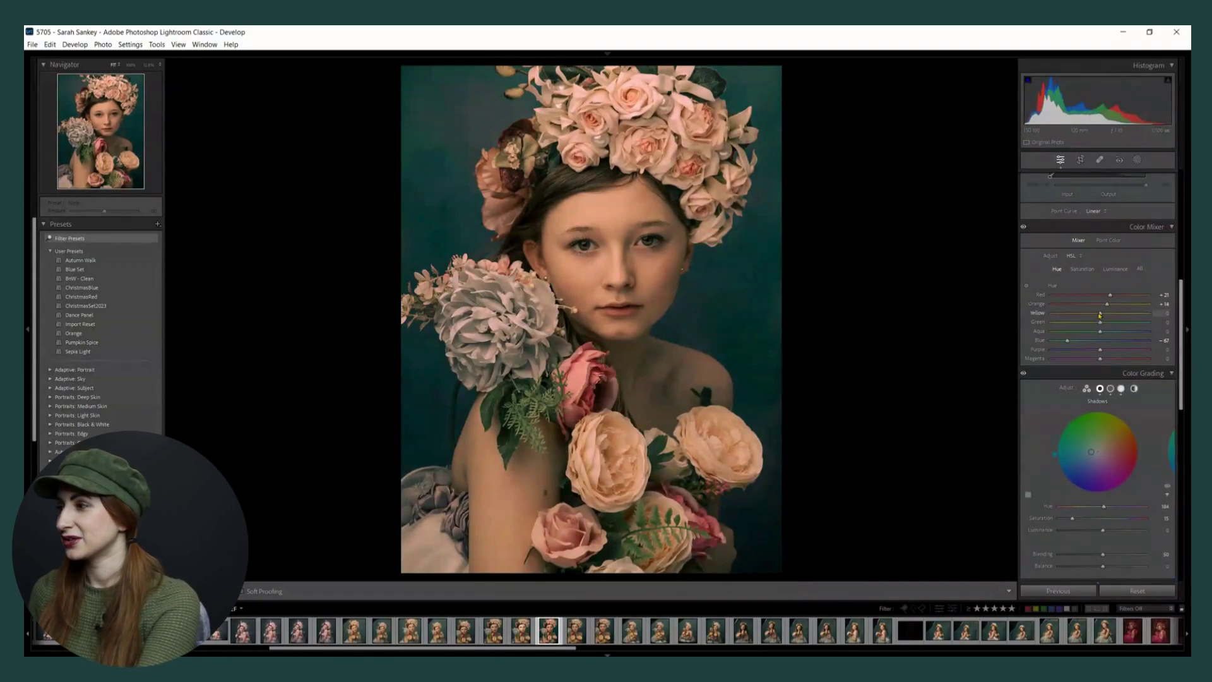
left_click(1082, 269)
left_click_drag(1087, 322, 1073, 322)
left_click(1058, 270)
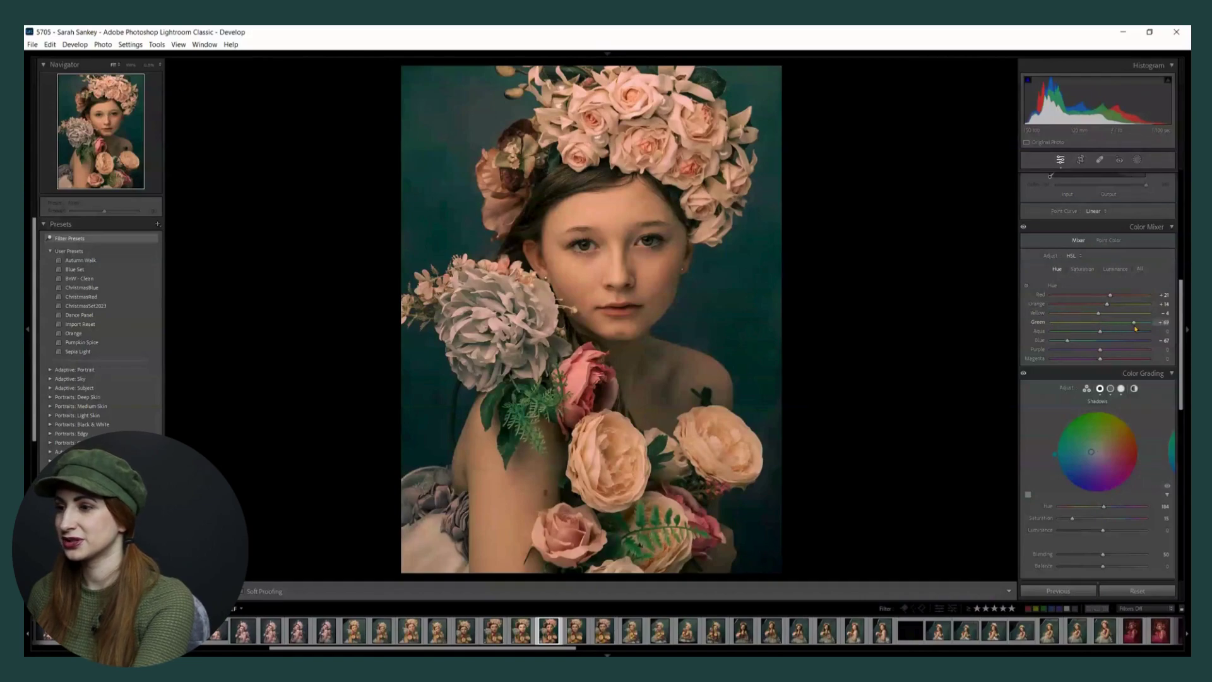
left_click_drag(1130, 327, 1068, 323)
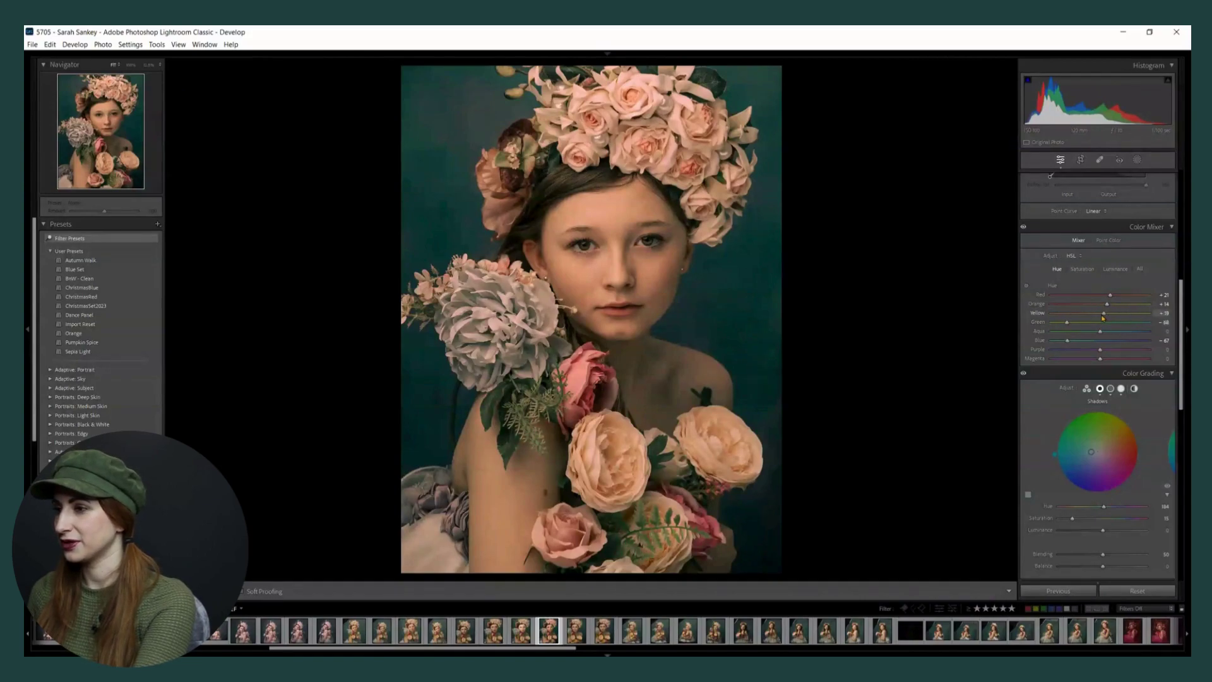
left_click_drag(1103, 313, 1107, 309)
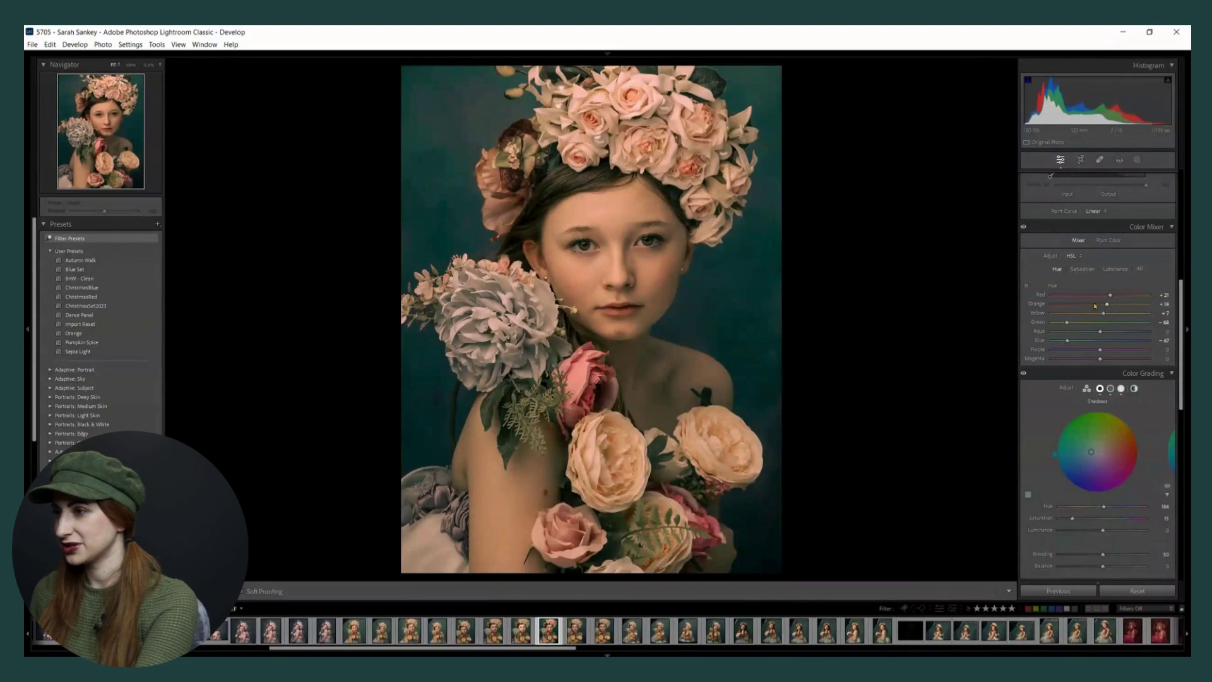
- Raise the portrait's Highlights to +17
left_click_drag(1180, 347, 1179, 225)
left_click_drag(1110, 294, 1113, 294)
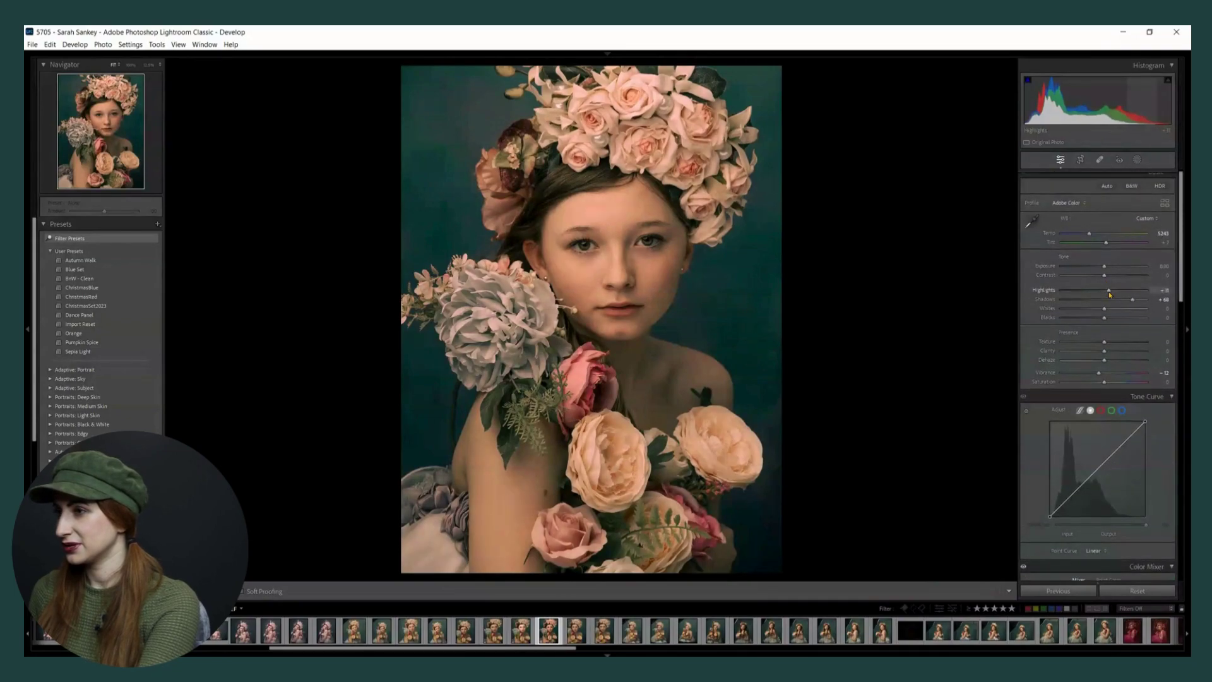
- Compare the graded close-up repeatedly with its Before version, and check it against the neighbouring warm-toned edited portrait
key("backslash")
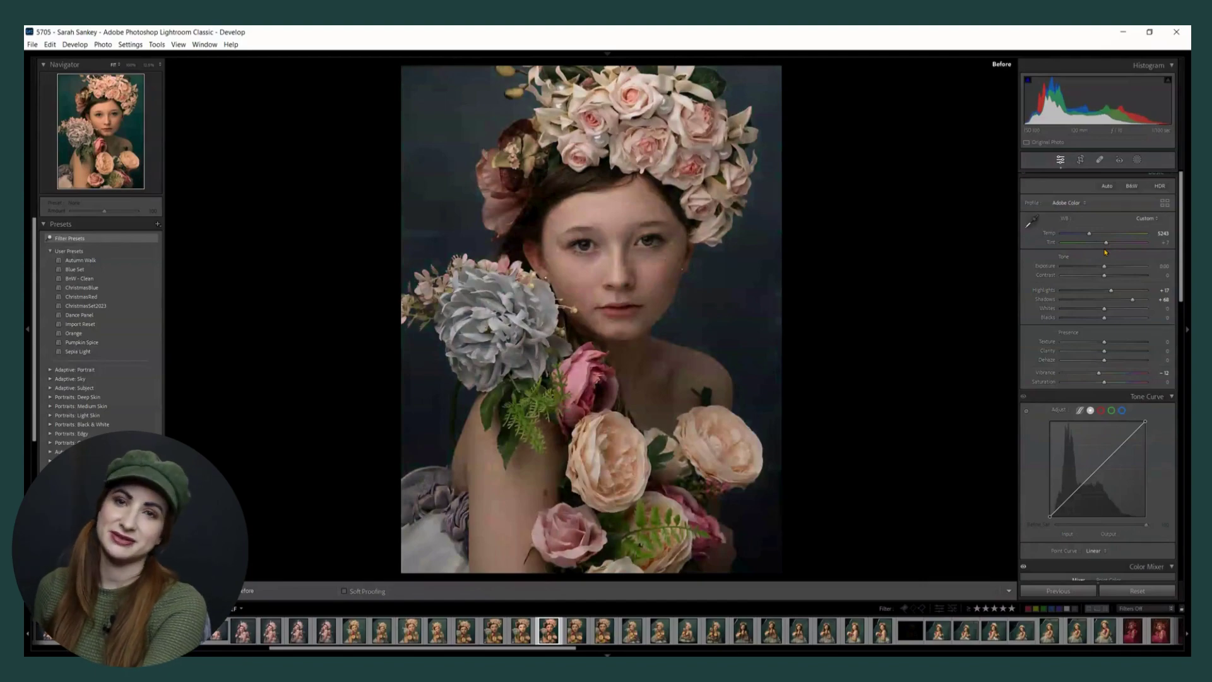
key("backslash")
key("backslash")
key("backslash")
key("backslash")
key("backslash")
key("backslash")
key("backslash")
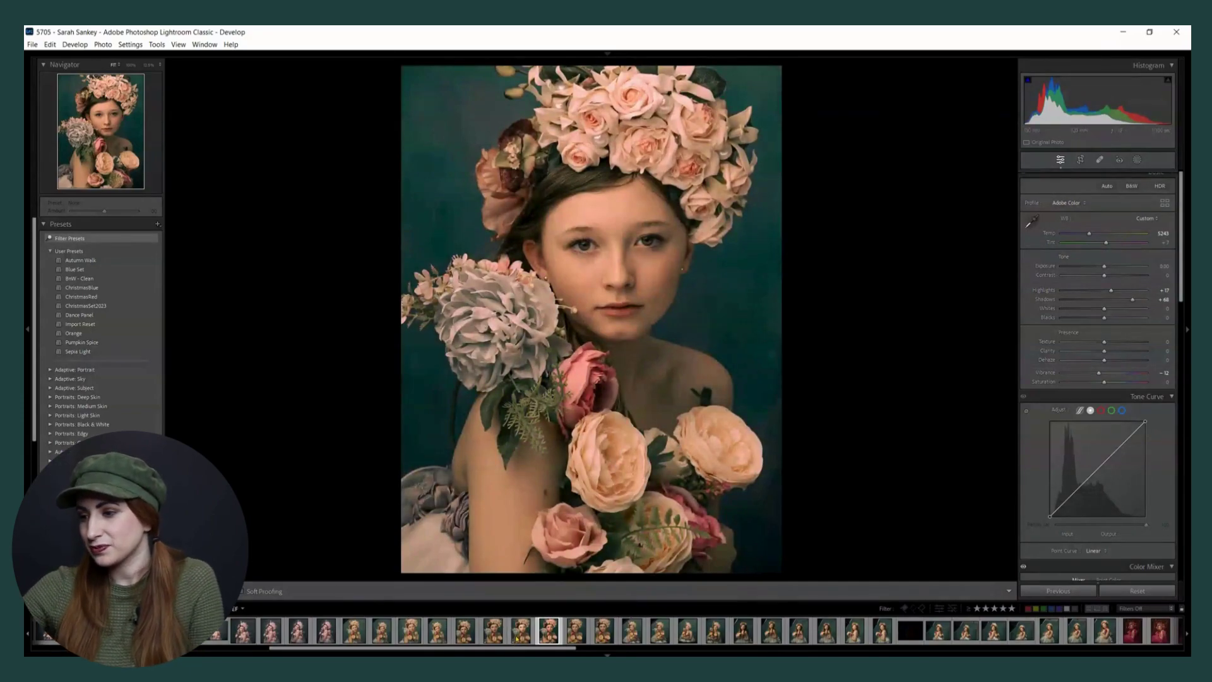
left_click(573, 631)
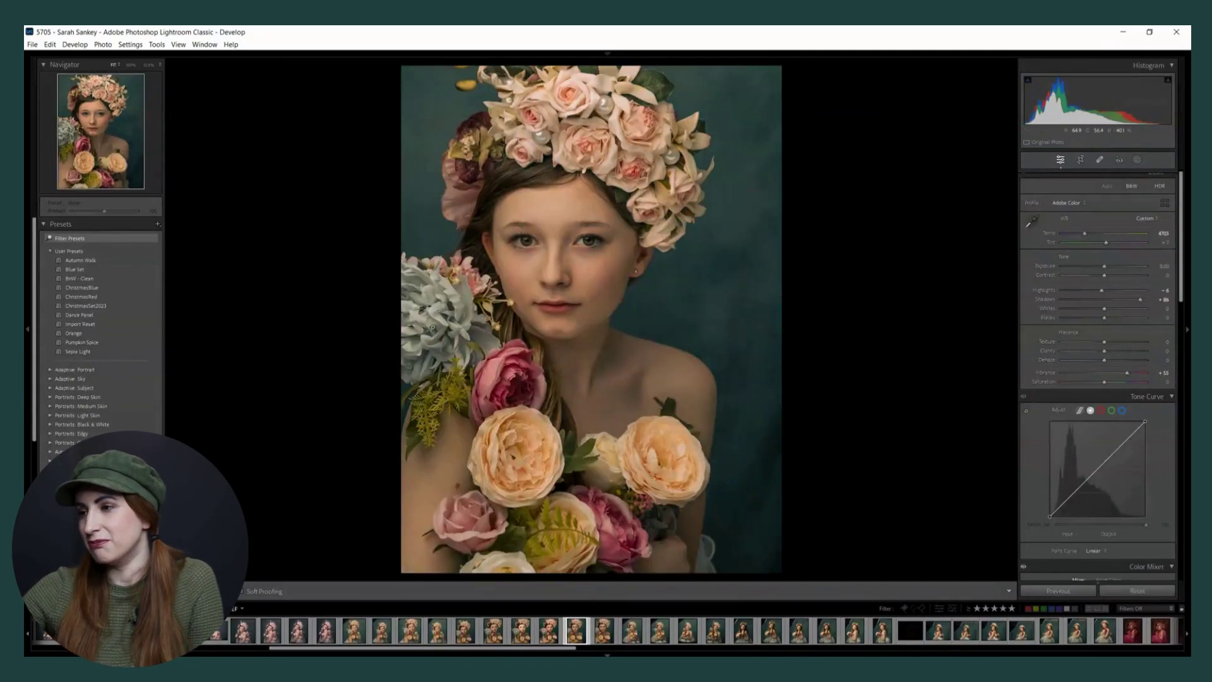
left_click(548, 631)
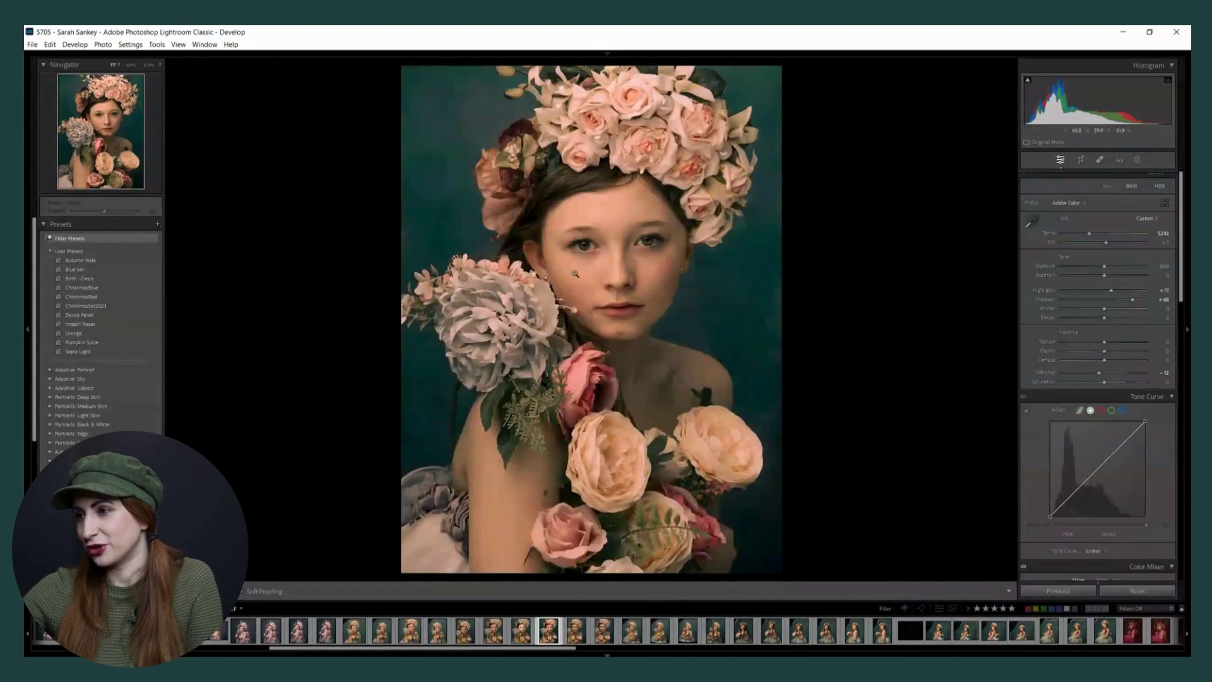
- Soften the tones with Shadows about +90, Contrast -21 and Highlights -17, and set Saturation to -8 and Vibrance to about +30
left_click(1146, 301)
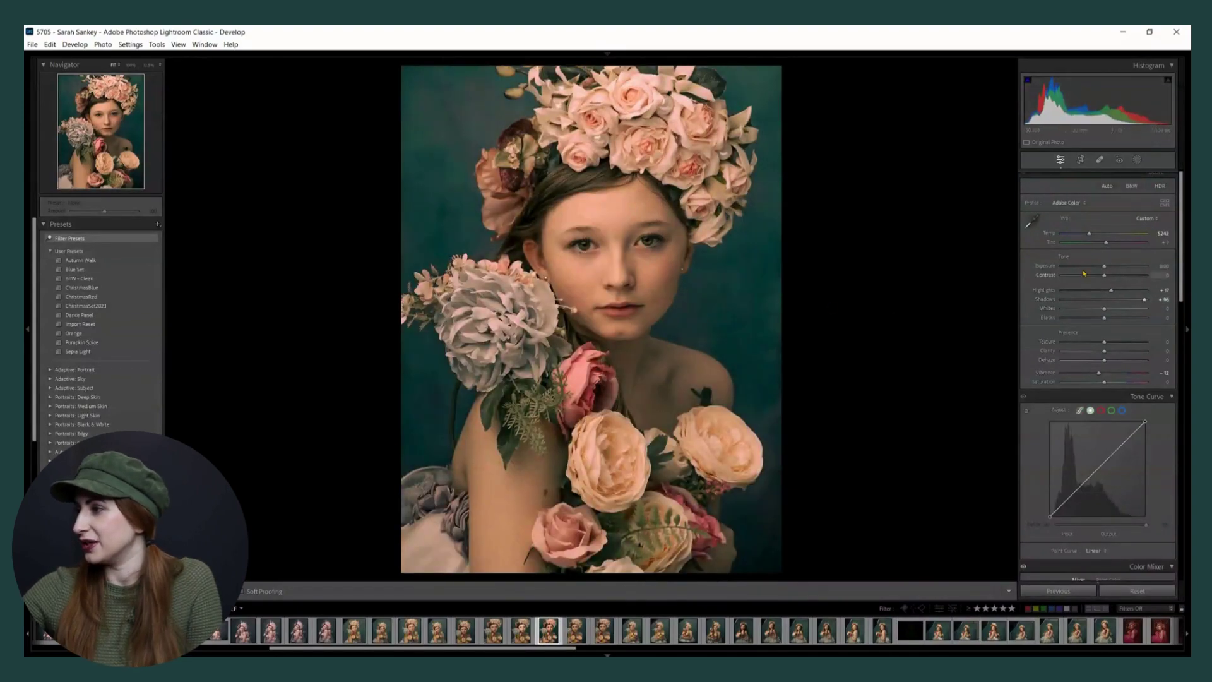
left_click_drag(1094, 275, 1091, 294)
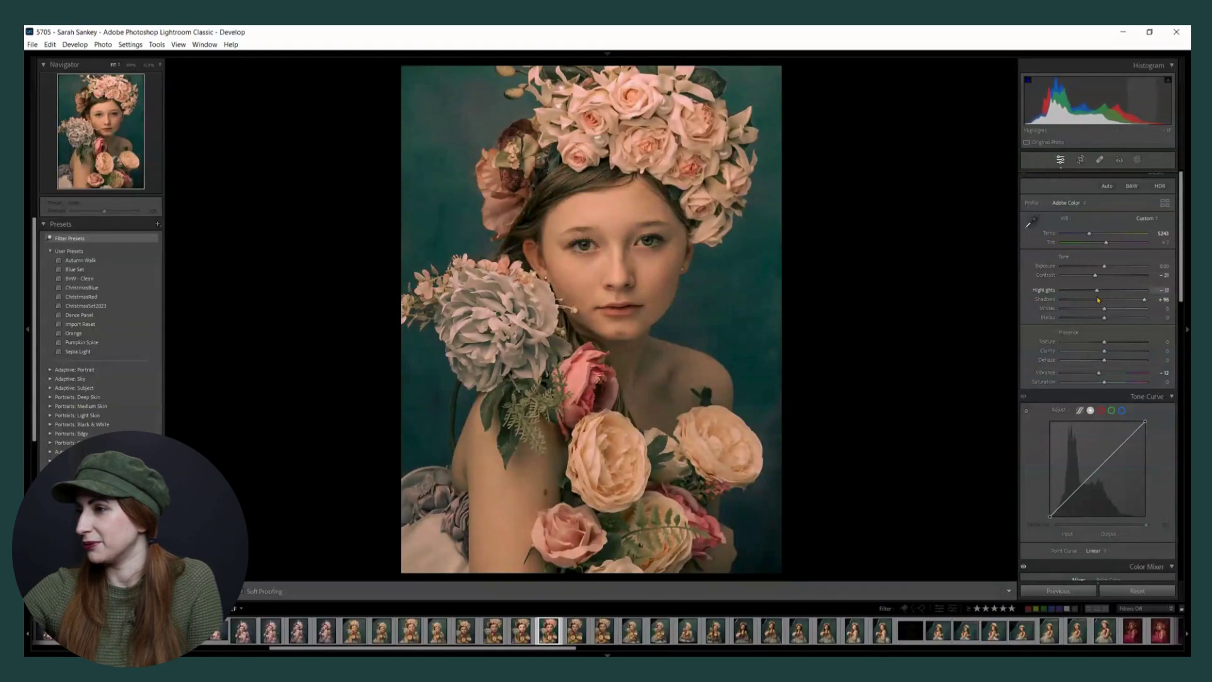
mouse_move(1104, 382)
left_mouse_down()
mouse_move(1087, 383)
mouse_move(1101, 382)
mouse_move(1091, 373)
left_mouse_up()
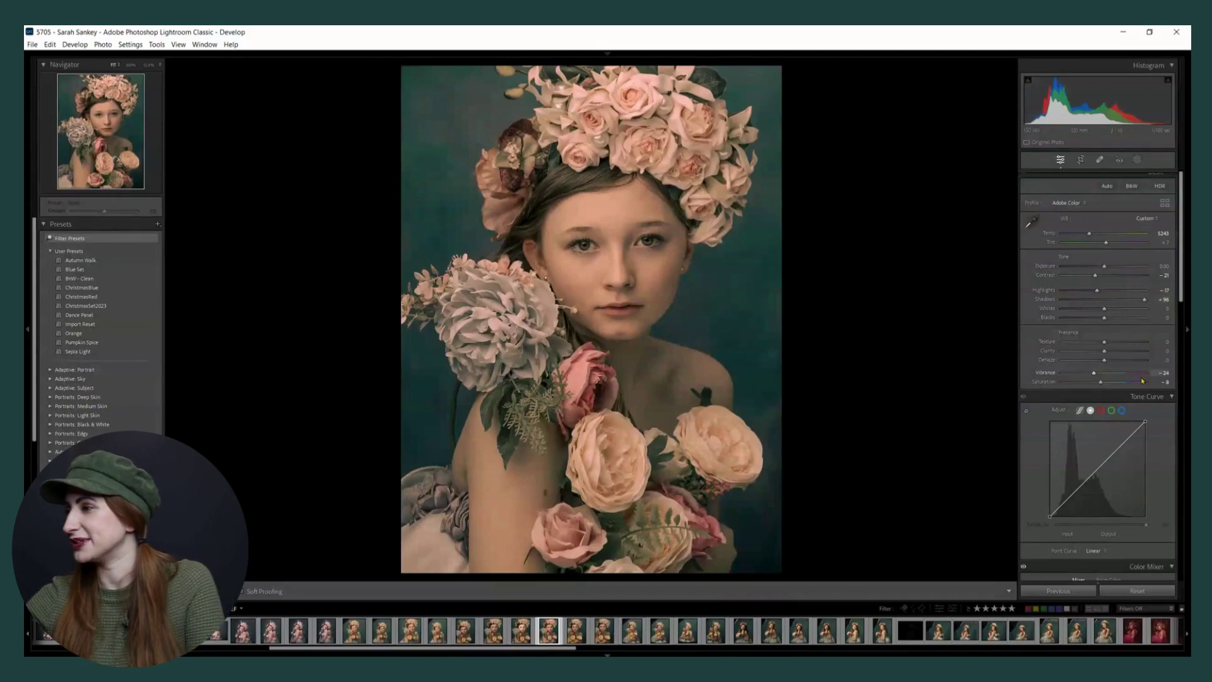
left_click_drag(1127, 376, 1120, 375)
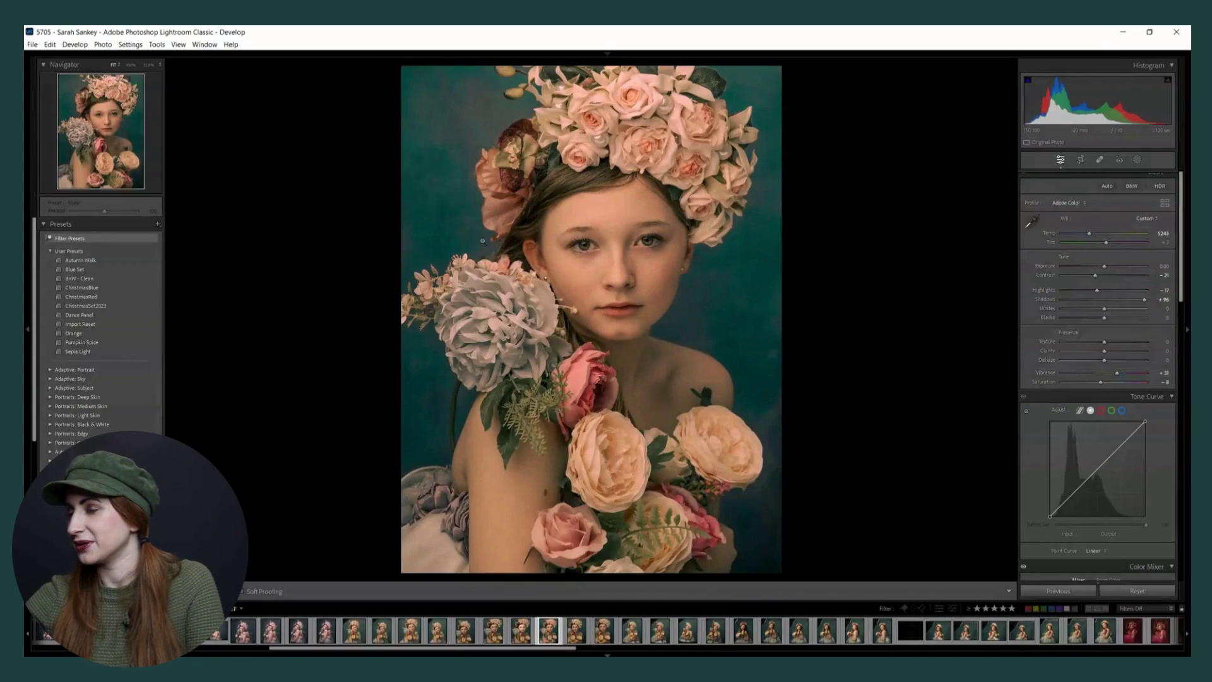